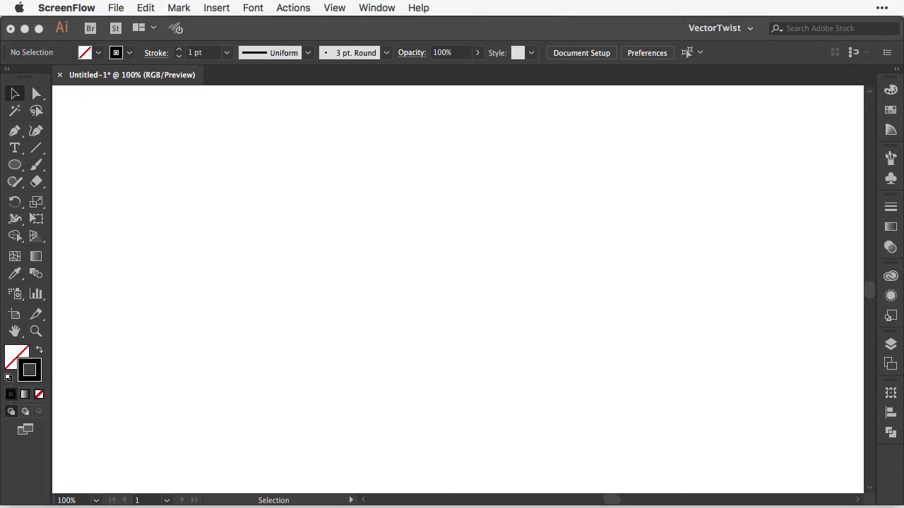
- Draw a 144 px circle with the Ellipse tool and move it up to the middle of the canvas
{"action": "left_click", "coordinate": [14, 168]}
{"action": "left_click", "coordinate": [15, 166]}
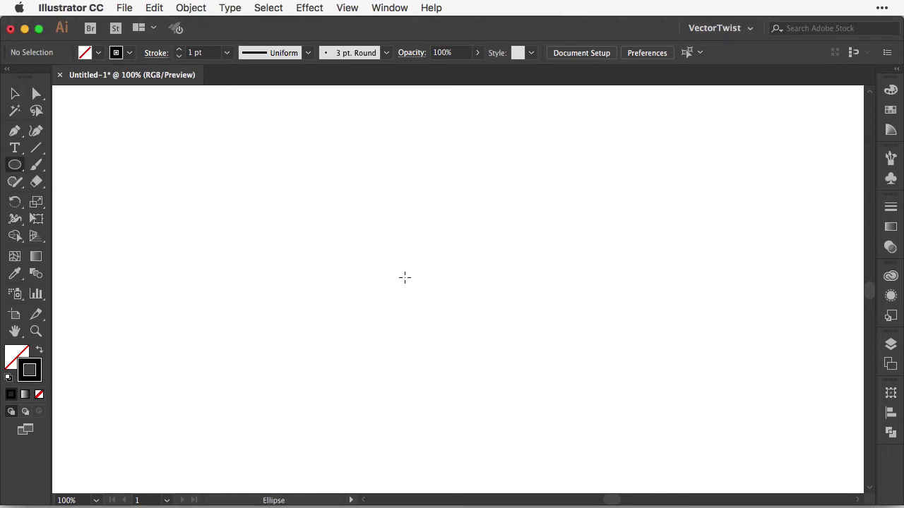
{"action": "left_click", "coordinate": [406, 276]}
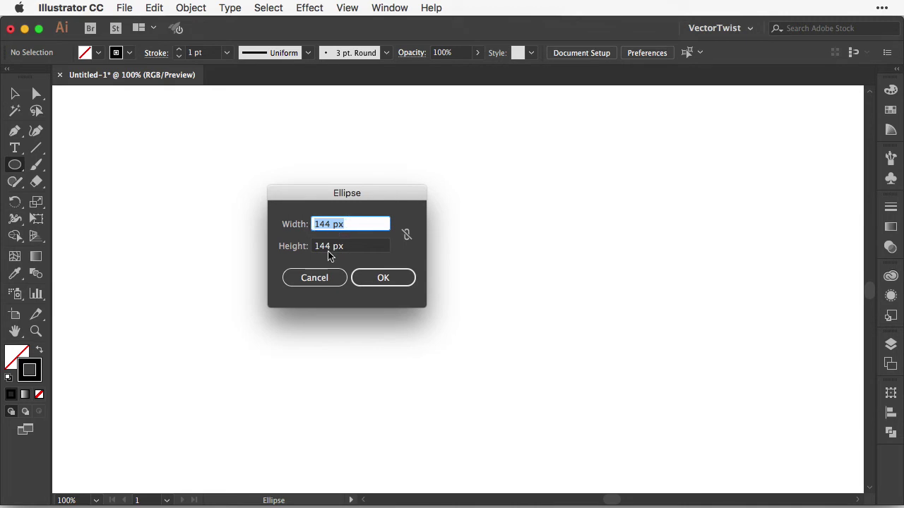
{"action": "key", "text": "Return"}
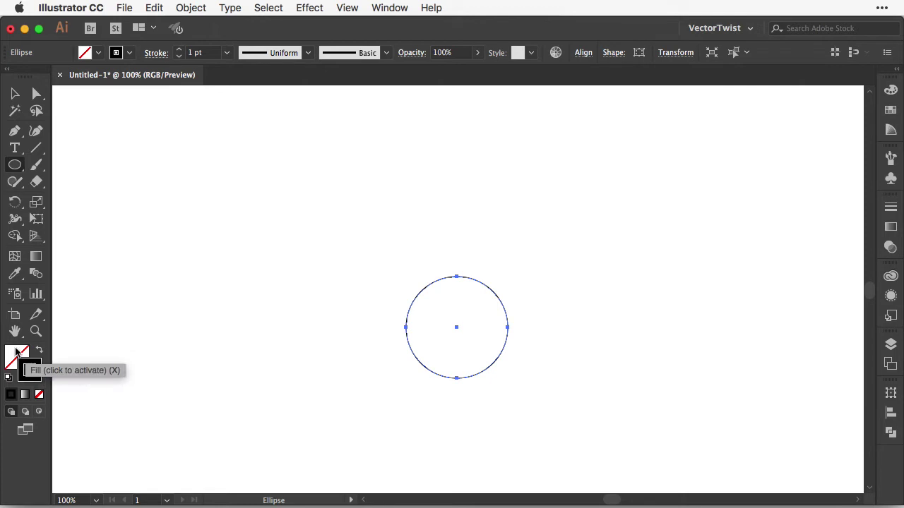
{"action": "key", "text": "v"}
{"action": "left_click_drag", "start_coordinate": [473, 281], "coordinate": [437, 224]}
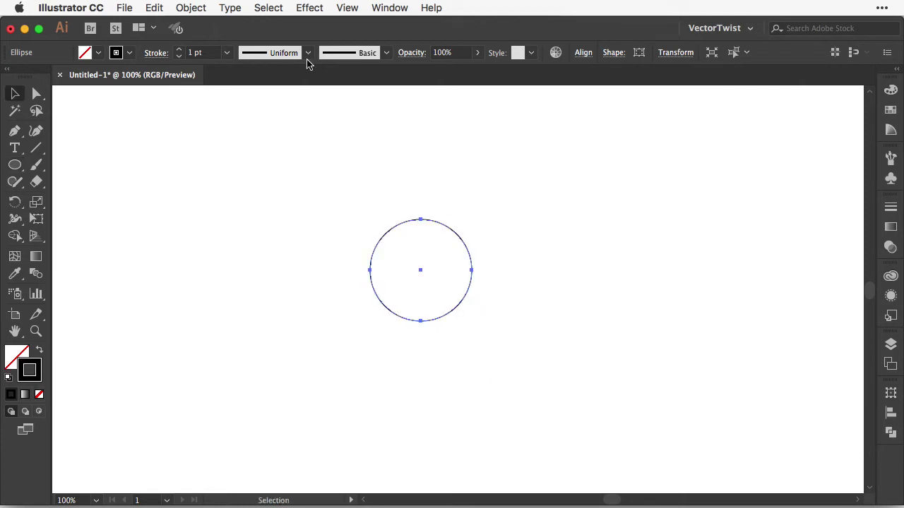
- Copy the circle and paste the duplicate directly in front of it
{"action": "left_click", "coordinate": [154, 8]}
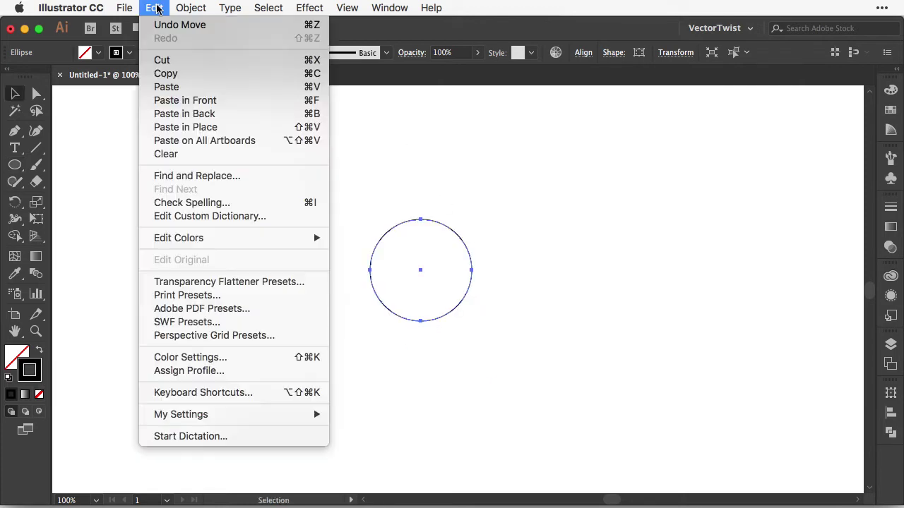
{"action": "left_click", "coordinate": [161, 74]}
{"action": "left_click", "coordinate": [157, 8]}
{"action": "left_click", "coordinate": [185, 101]}
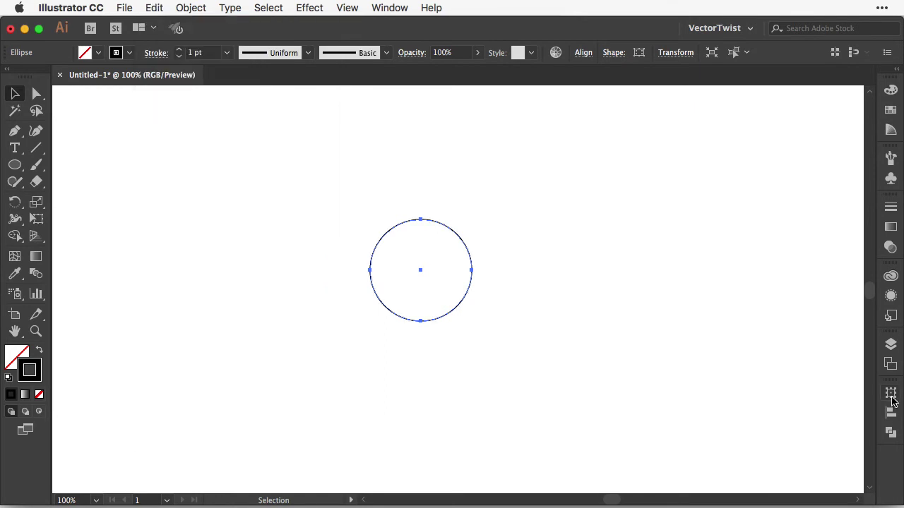
- Scale the front circle proportionally from its centre to 108 px wide and high
{"action": "left_click", "coordinate": [890, 394]}
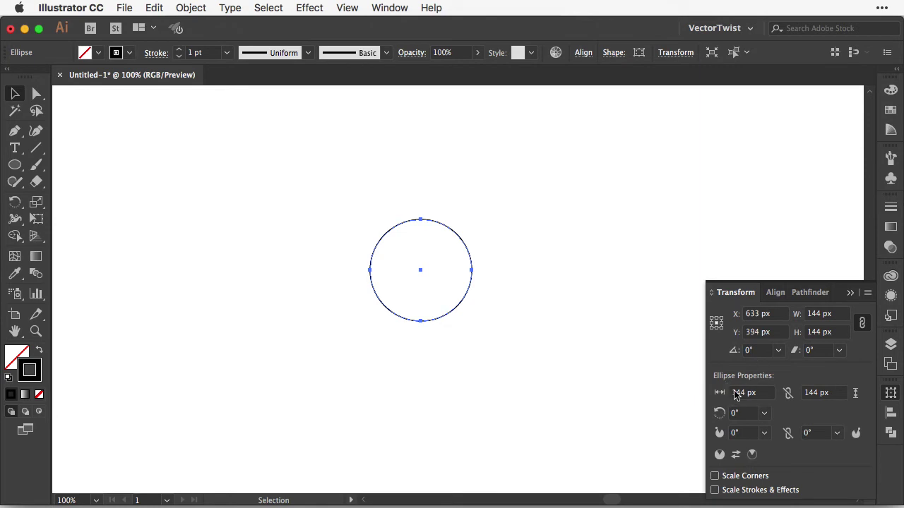
{"action": "double_click", "coordinate": [819, 315]}
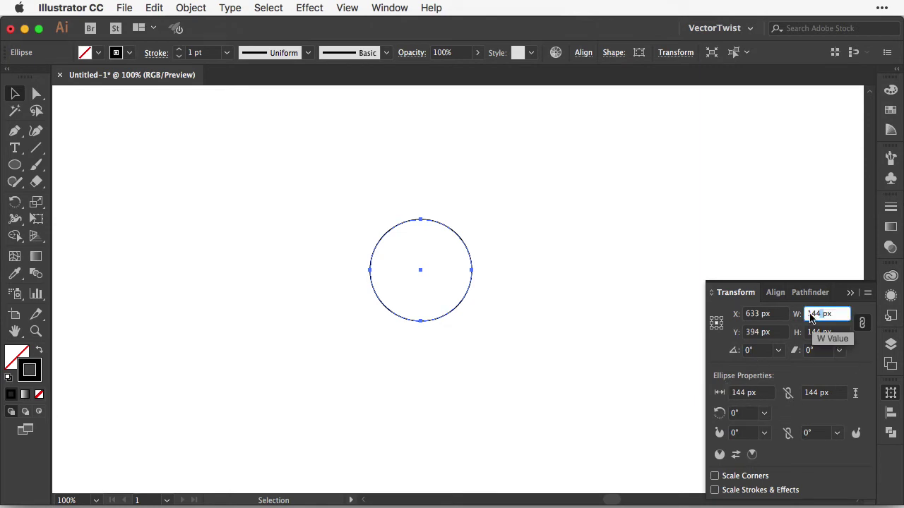
{"action": "left_click", "coordinate": [862, 326]}
{"action": "type", "text": "108"}
{"action": "key", "text": "alt+Return"}
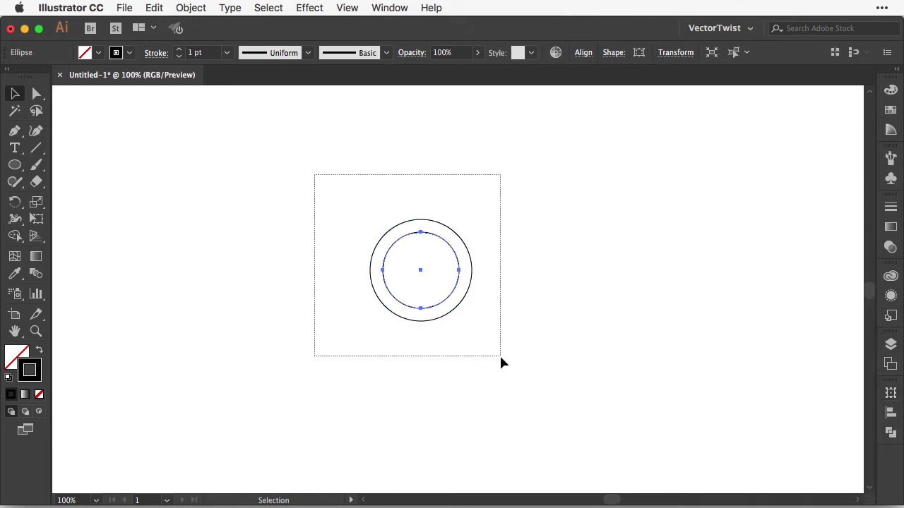
- Select both concentric circles and split them with the Pathfinder Divide operation
{"action": "left_click", "coordinate": [389, 8]}
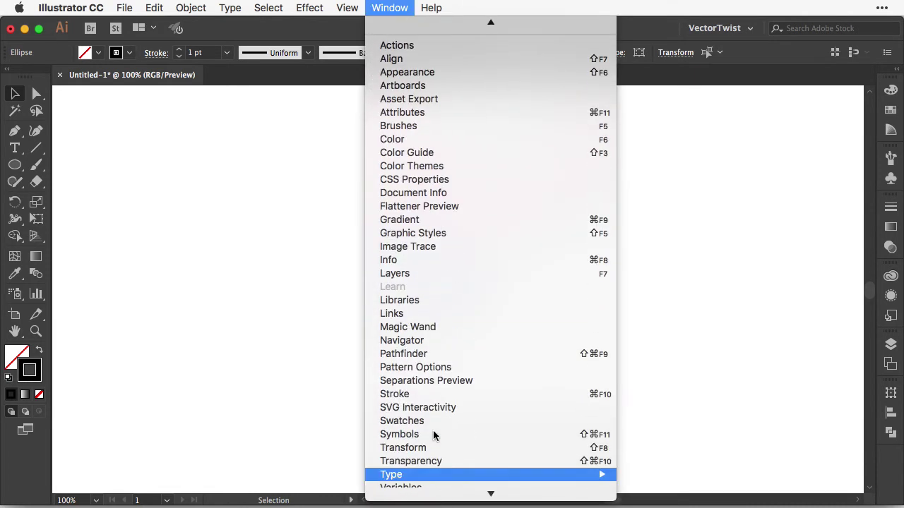
{"action": "left_click", "coordinate": [432, 354]}
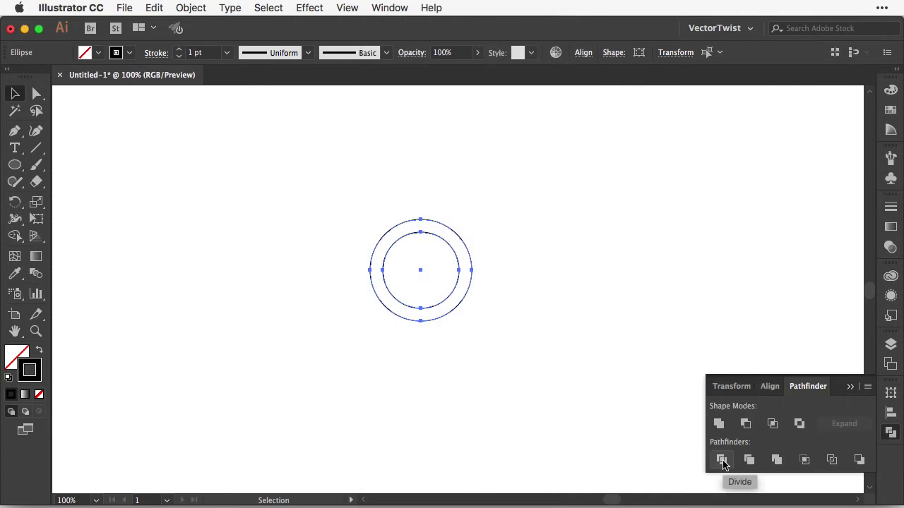
{"action": "left_click", "coordinate": [721, 460]}
{"action": "left_click", "coordinate": [420, 229]}
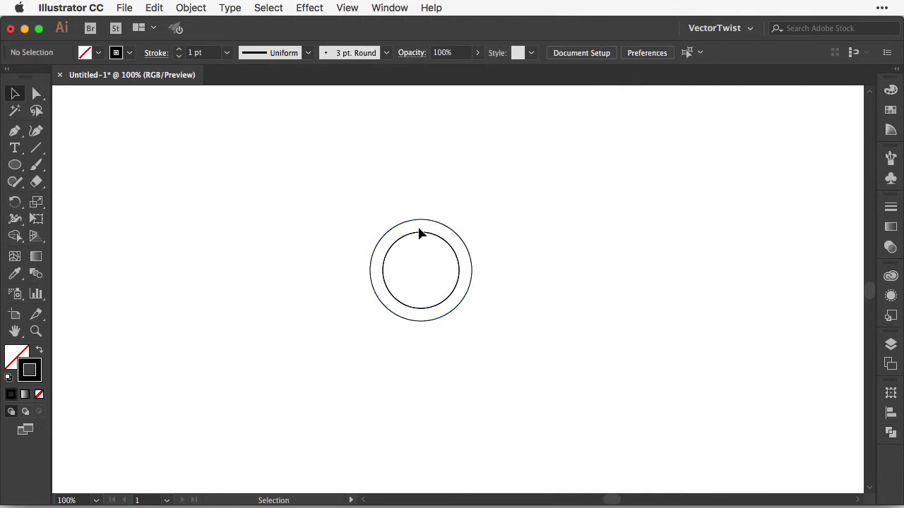
- Set the stroke weight of the grouped concentric circles to 0.25 pt
{"action": "left_click", "coordinate": [431, 224]}
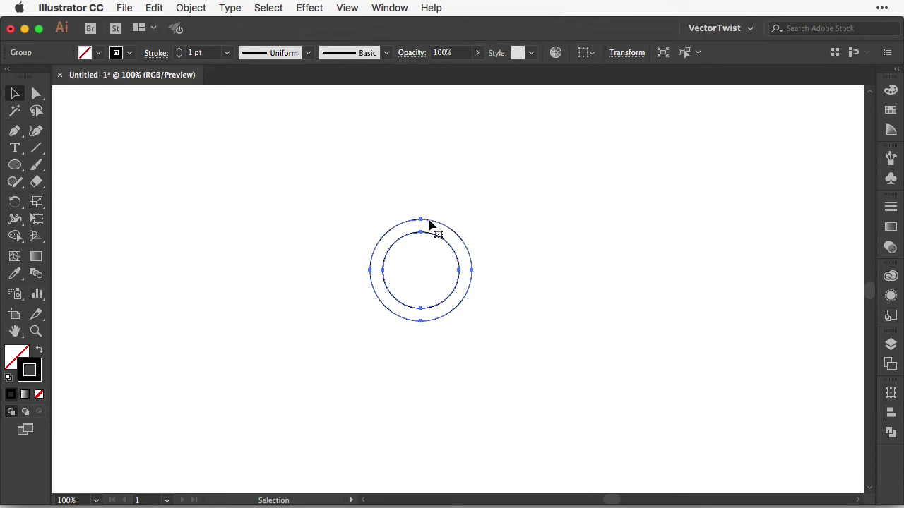
{"action": "left_click", "coordinate": [227, 52]}
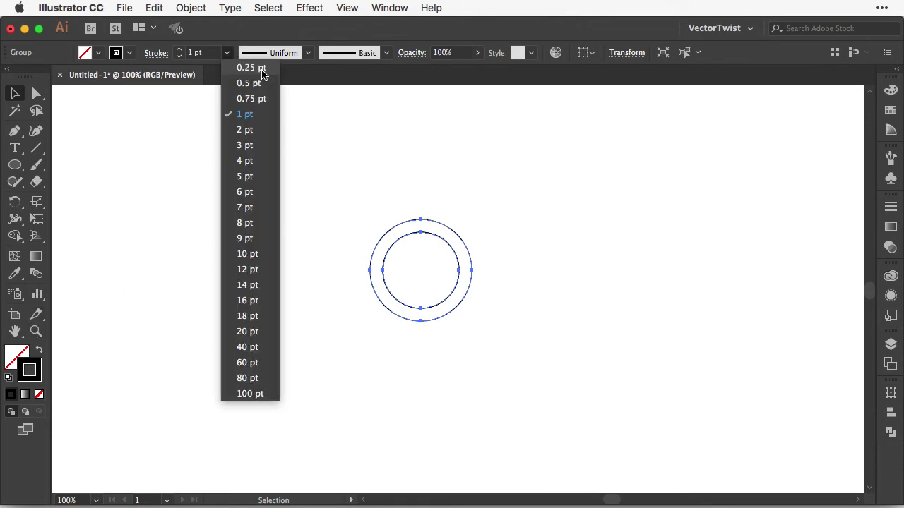
{"action": "left_click", "coordinate": [252, 68]}
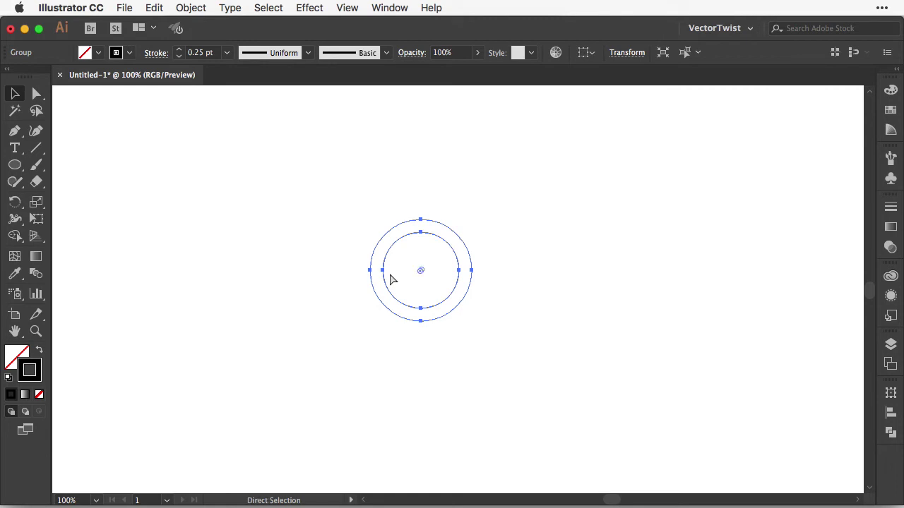
- Show the rulers in pixels, zoom in to 200% and turn on the document grid
{"action": "key", "text": "super+r"}
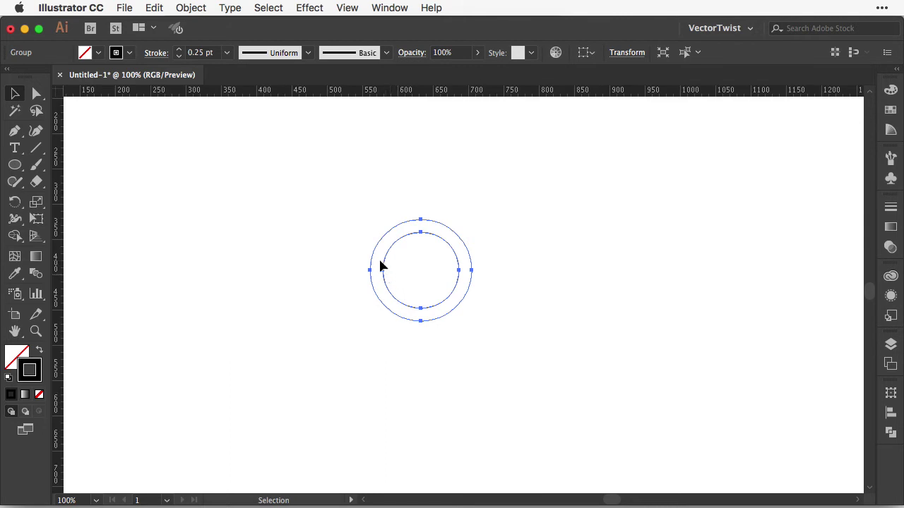
{"action": "right_click", "coordinate": [387, 92]}
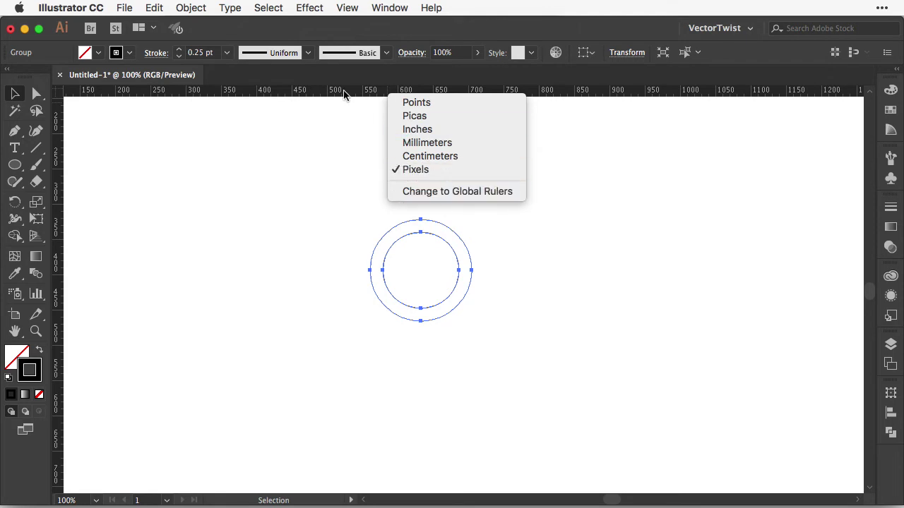
{"action": "left_click", "coordinate": [615, 222]}
{"action": "key", "text": "super+equal"}
{"action": "key", "text": "super+equal"}
{"action": "key", "text": "space"}
{"action": "left_click_drag", "start_coordinate": [502, 250], "coordinate": [565, 257]}
{"action": "key", "text": "super"}
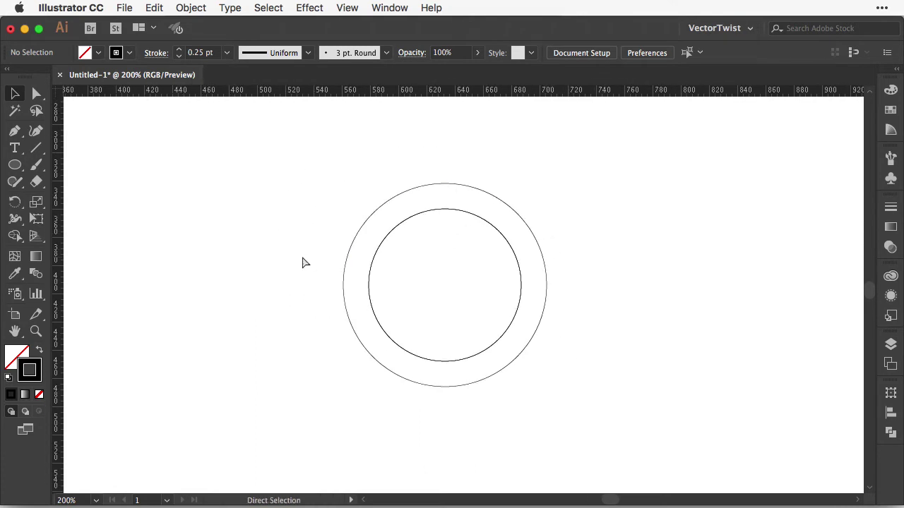
{"action": "key", "text": "super+apostrophe"}
- Centre the concentric circle group at X 648 px, Y 360 px on the grid and place a vertical guide through its centre
{"action": "left_click", "coordinate": [445, 184]}
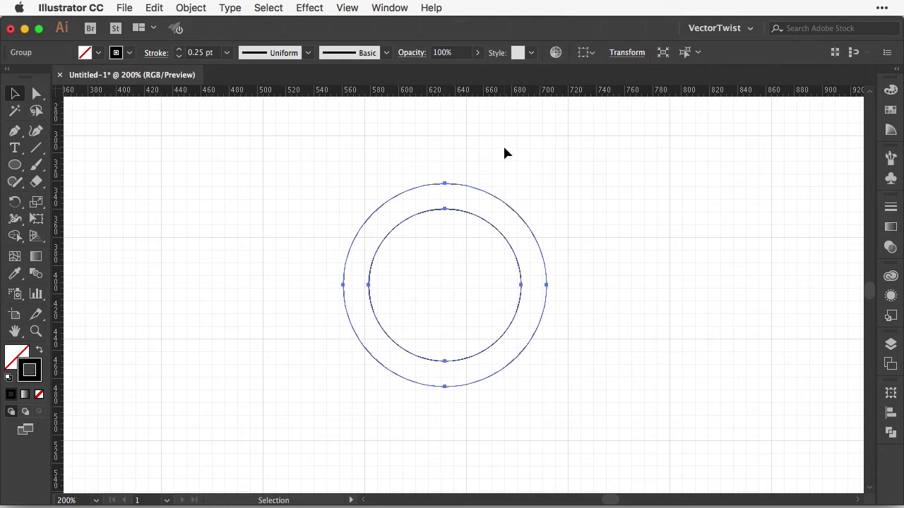
{"action": "left_click_drag", "start_coordinate": [444, 210], "coordinate": [464, 158]}
{"action": "scroll", "coordinate": [76, 239], "scroll_direction": "up", "scroll_amount": 2}
{"action": "scroll", "coordinate": [76, 239], "scroll_direction": "right", "scroll_amount": 2}
{"action": "left_click_drag", "start_coordinate": [60, 253], "coordinate": [432, 257]}
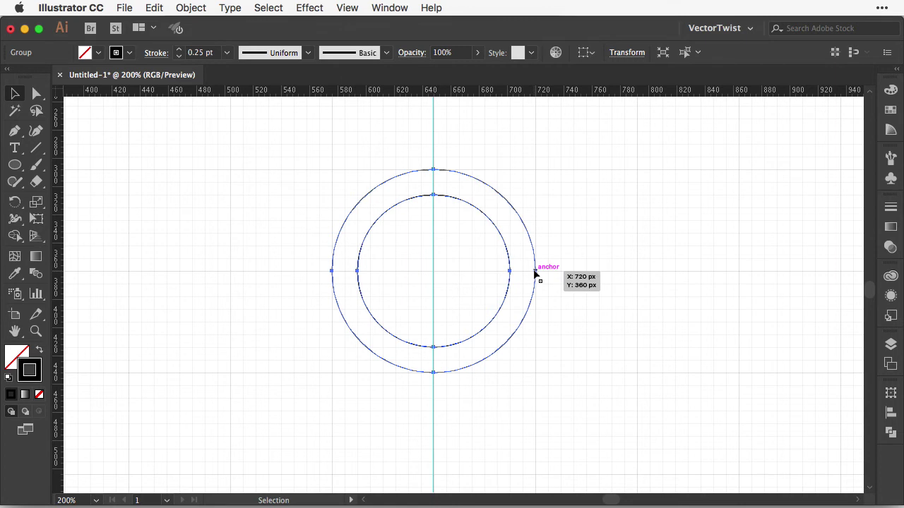
- Duplicate the ring horizontally so that one copy sits 36 px on each side of the central ring
{"action": "left_click_drag", "start_coordinate": [534, 274], "coordinate": [587, 281]}
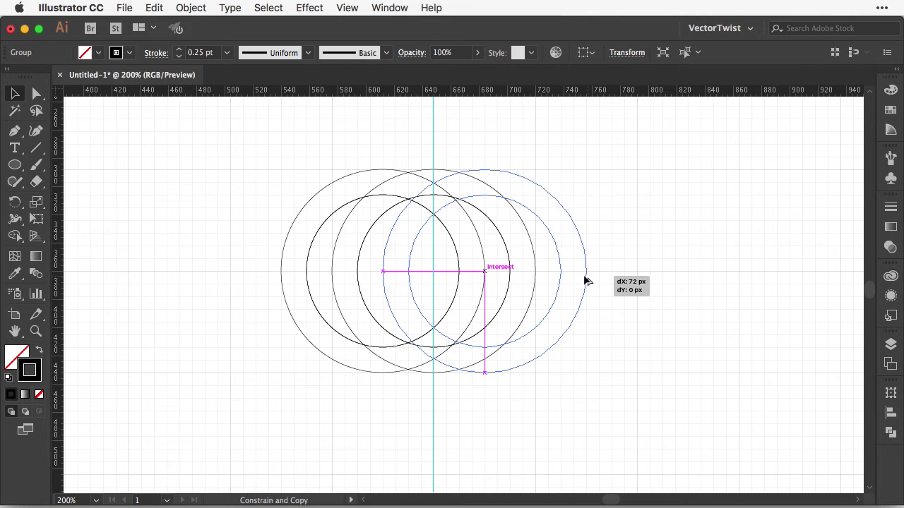
{"action": "left_click_drag", "start_coordinate": [586, 281], "coordinate": [583, 276]}
{"action": "left_click", "coordinate": [658, 273]}
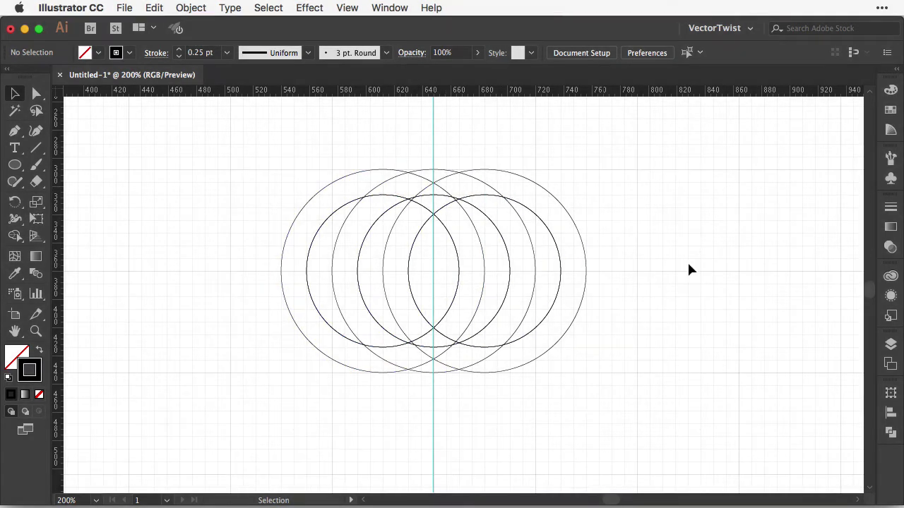
- Duplicate the right ring 54 px further right so its outer edge touches the left ring's inner circle
{"action": "left_click_drag", "start_coordinate": [569, 272], "coordinate": [560, 279]}
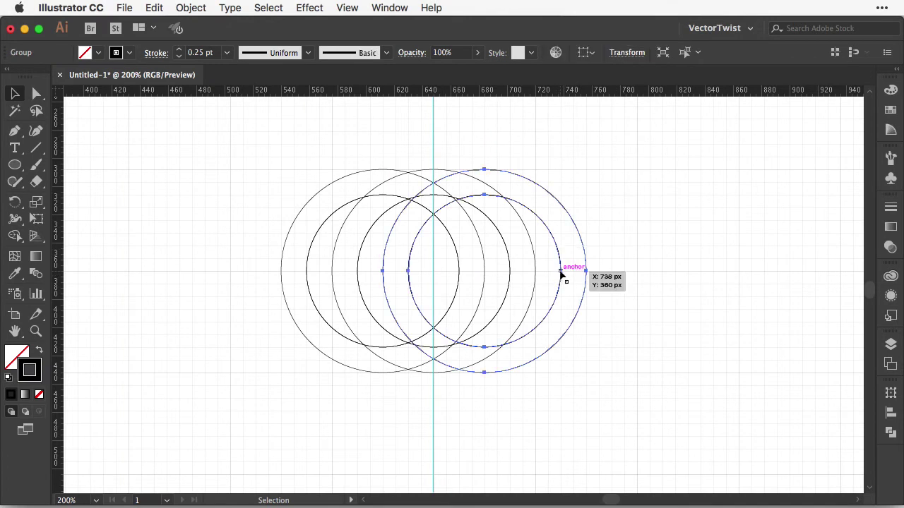
{"action": "left_click_drag", "start_coordinate": [565, 273], "coordinate": [638, 274]}
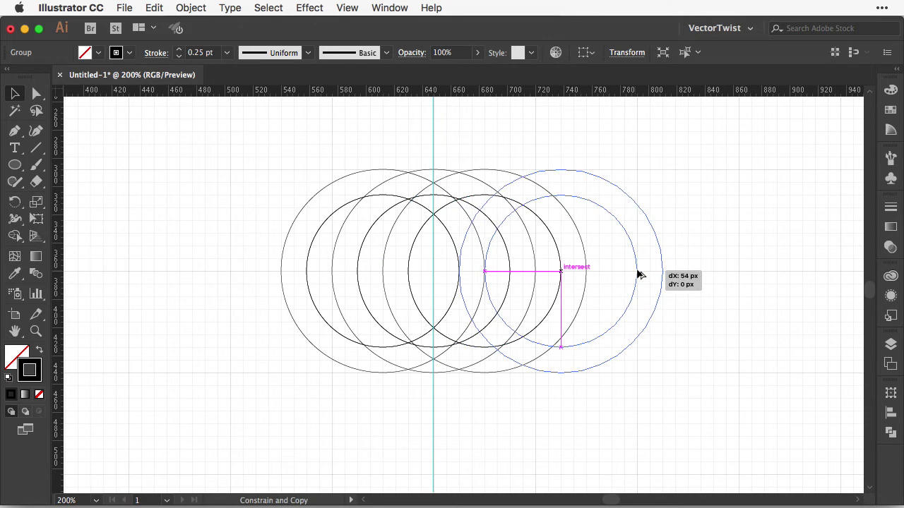
{"action": "left_click_drag", "start_coordinate": [639, 275], "coordinate": [638, 275]}
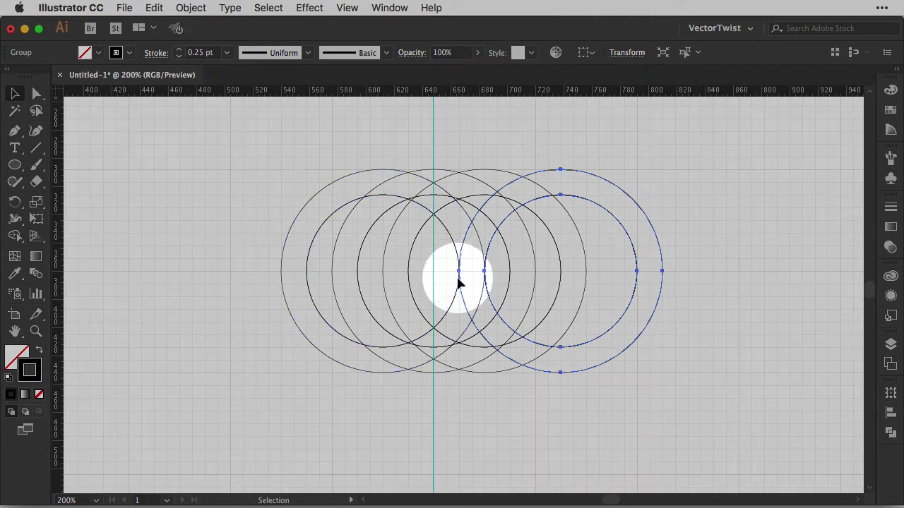
{"action": "left_click", "coordinate": [397, 175], "text": "shift"}
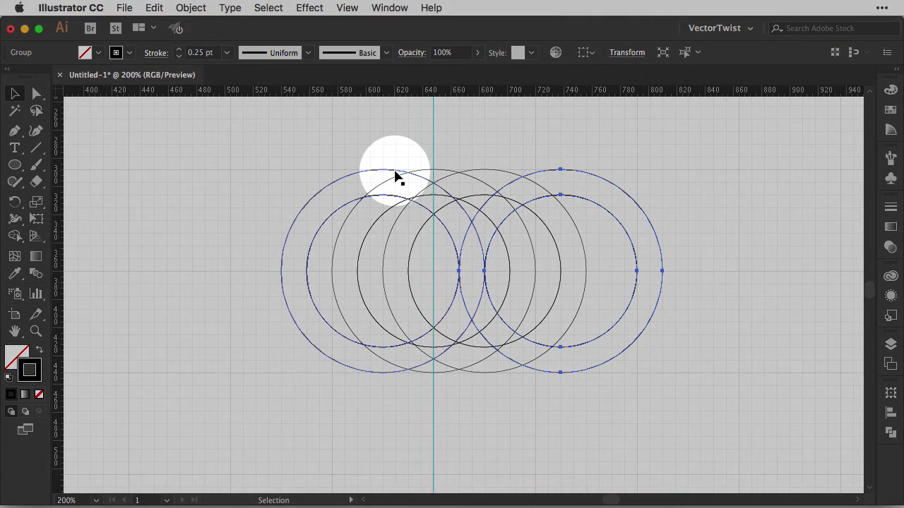
{"action": "left_click", "coordinate": [397, 176], "text": "shift"}
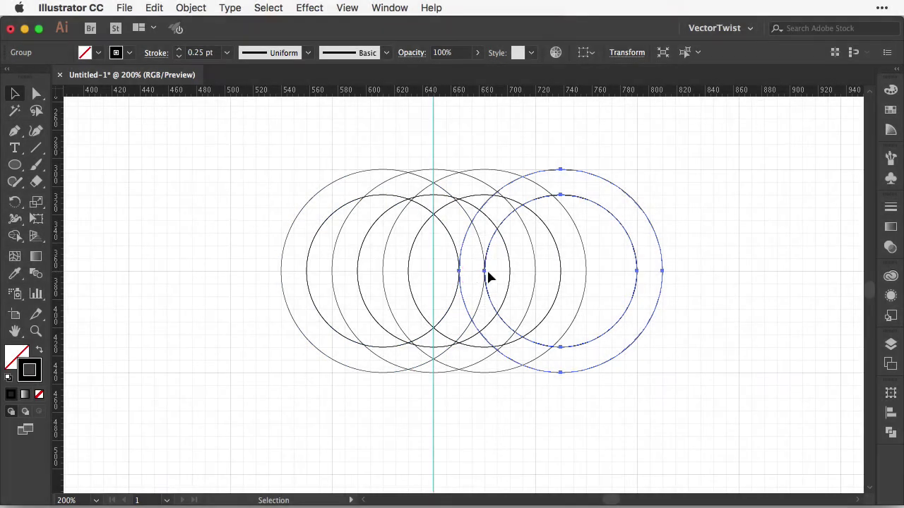
- Duplicate the left ring 54 px further left to mirror the outermost right ring
{"action": "left_click", "coordinate": [380, 173]}
{"action": "left_click_drag", "start_coordinate": [380, 173], "coordinate": [304, 177]}
{"action": "left_click", "coordinate": [339, 144]}
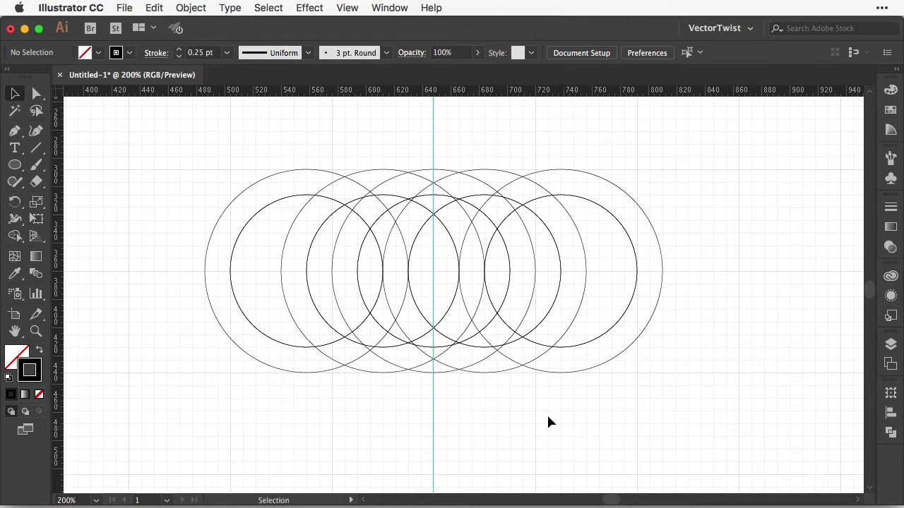
- Duplicate the outermost right ring 36 px left and 88.16 px down so its inner circle touches the vertical guide
{"action": "key", "text": "space"}
{"action": "left_click_drag", "start_coordinate": [523, 438], "coordinate": [524, 381]}
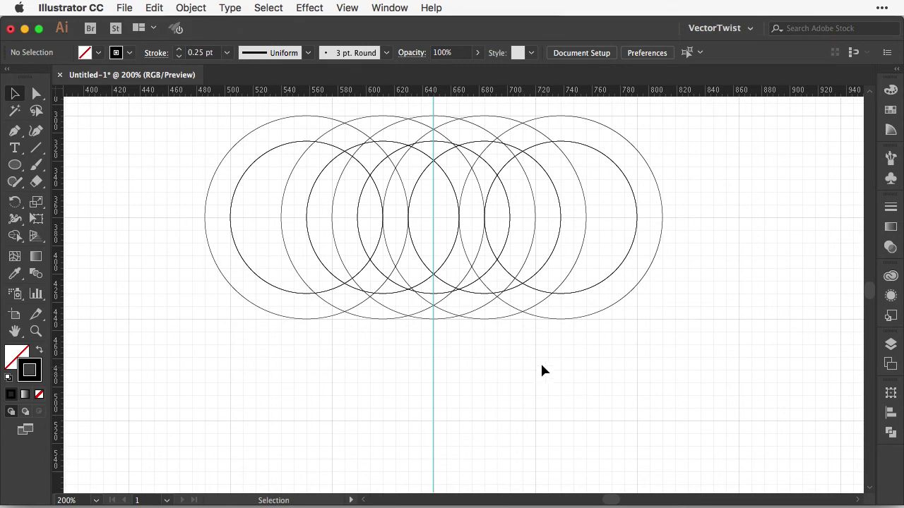
{"action": "left_click", "coordinate": [569, 296]}
{"action": "left_click_drag", "start_coordinate": [569, 296], "coordinate": [516, 422]}
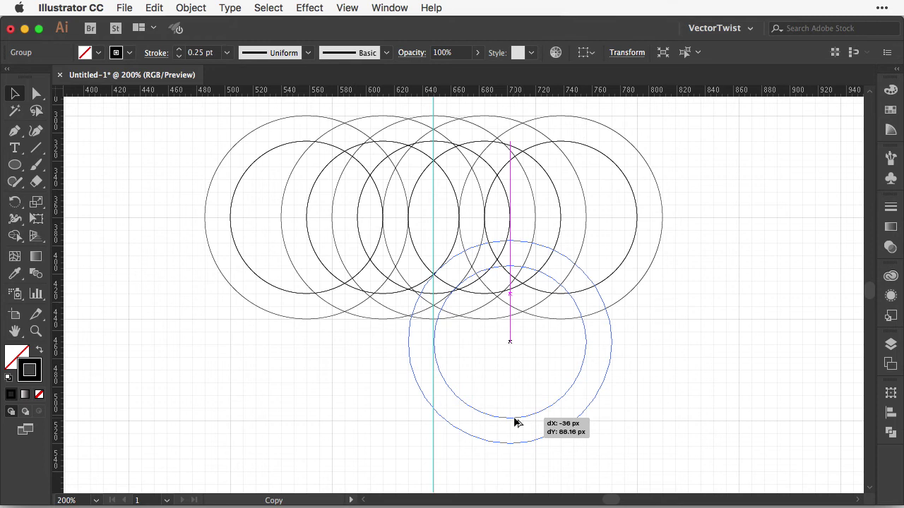
{"action": "left_click_drag", "start_coordinate": [515, 422], "coordinate": [514, 422]}
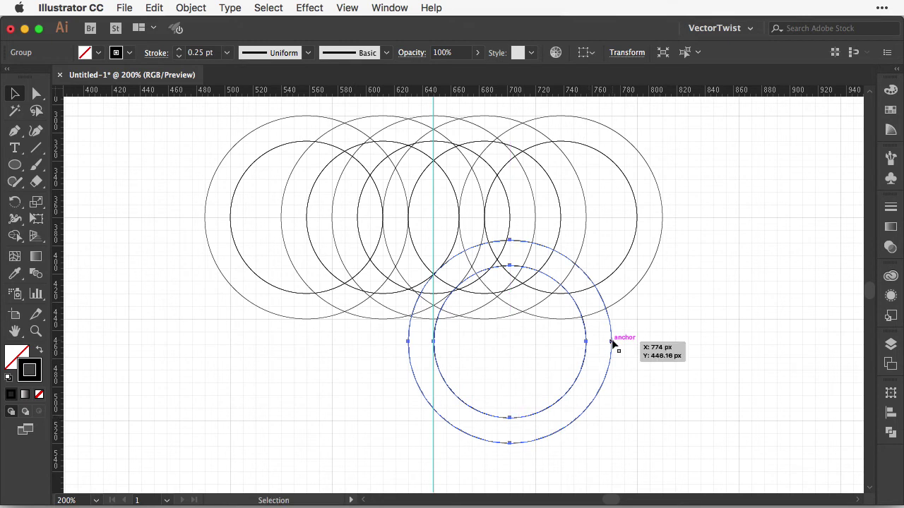
- Duplicate the lower ring 108 px to the left so the inner circles meet at the vertical guide
{"action": "left_click_drag", "start_coordinate": [588, 352], "coordinate": [438, 351]}
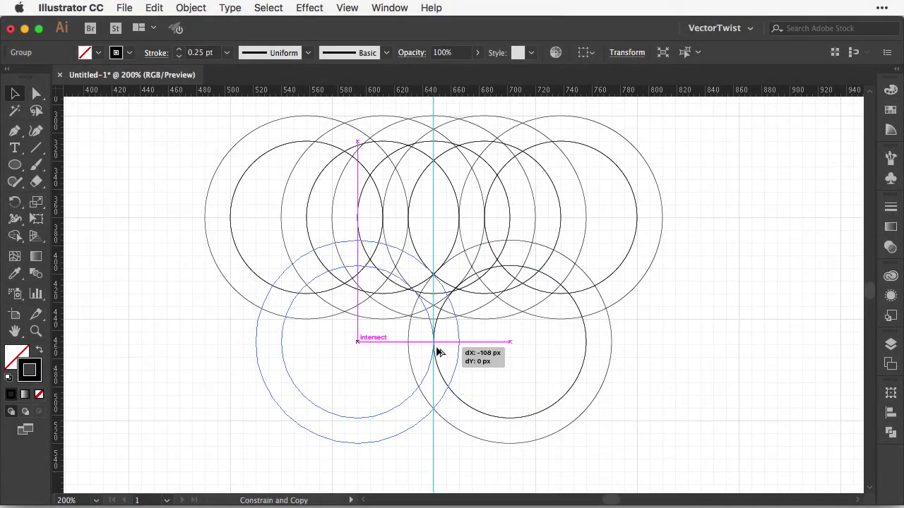
{"action": "left_click_drag", "start_coordinate": [438, 352], "coordinate": [438, 352]}
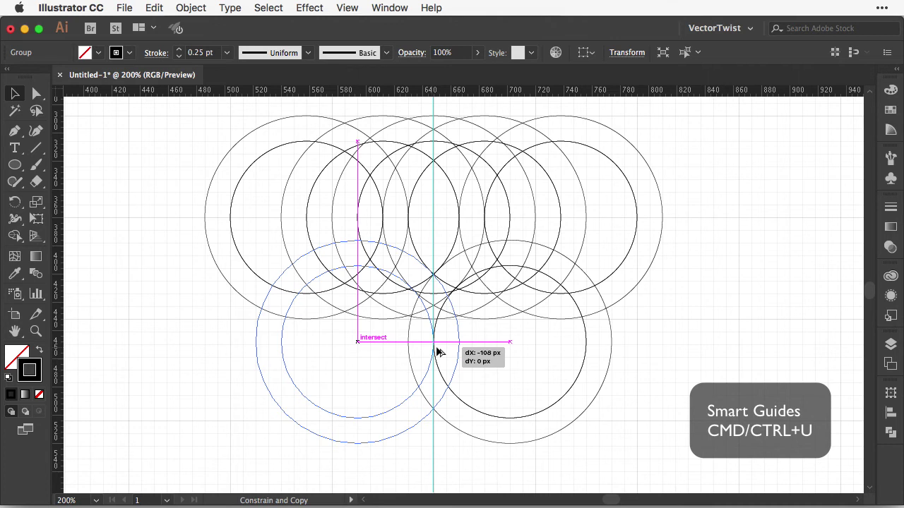
{"action": "left_click_drag", "start_coordinate": [438, 352], "coordinate": [438, 352]}
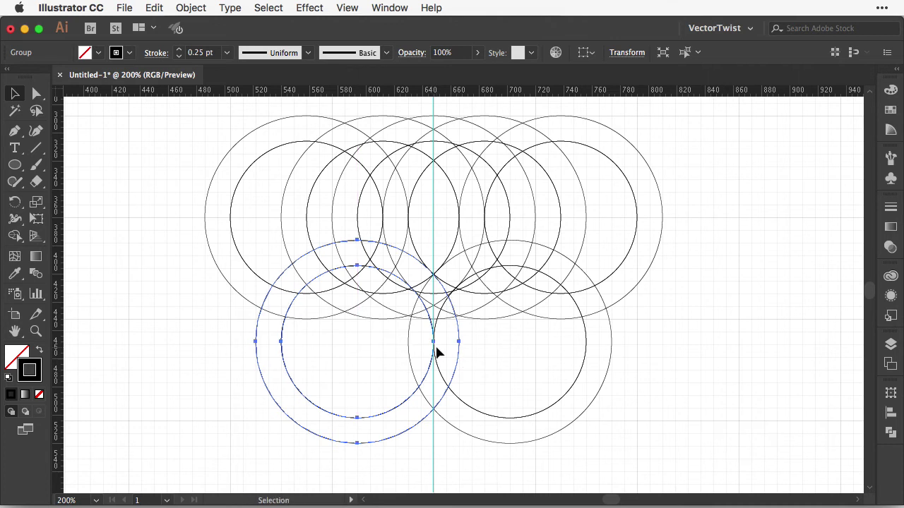
{"action": "left_click", "coordinate": [479, 354]}
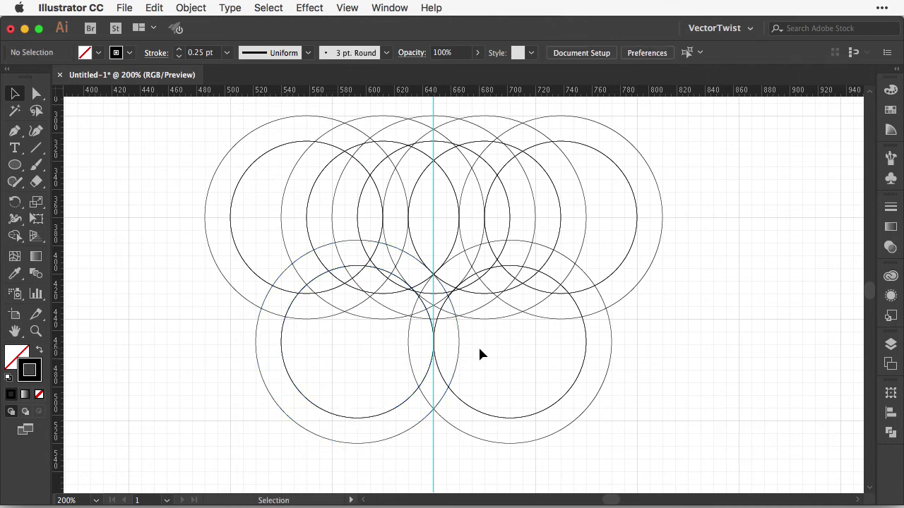
- Turn the complete arrangement of overlapping rings into a single Live Paint group
{"action": "scroll", "coordinate": [478, 346], "scroll_direction": "up", "scroll_amount": 2}
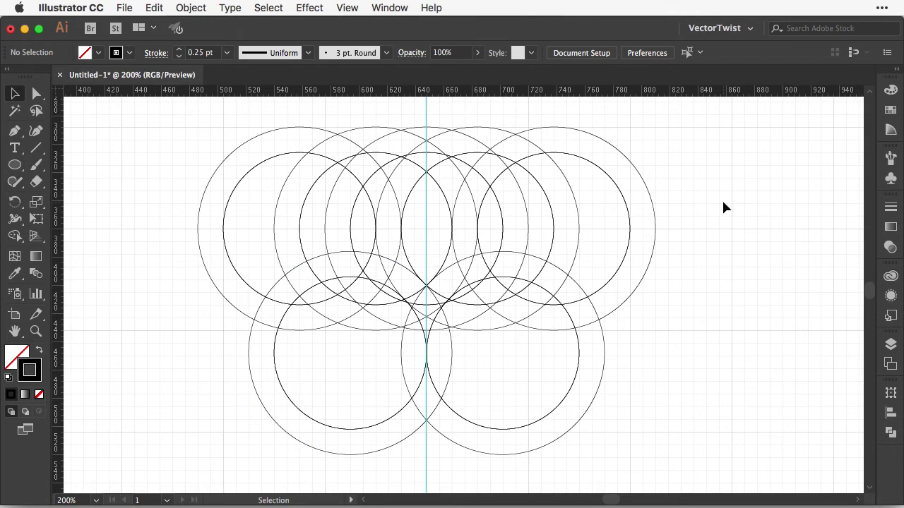
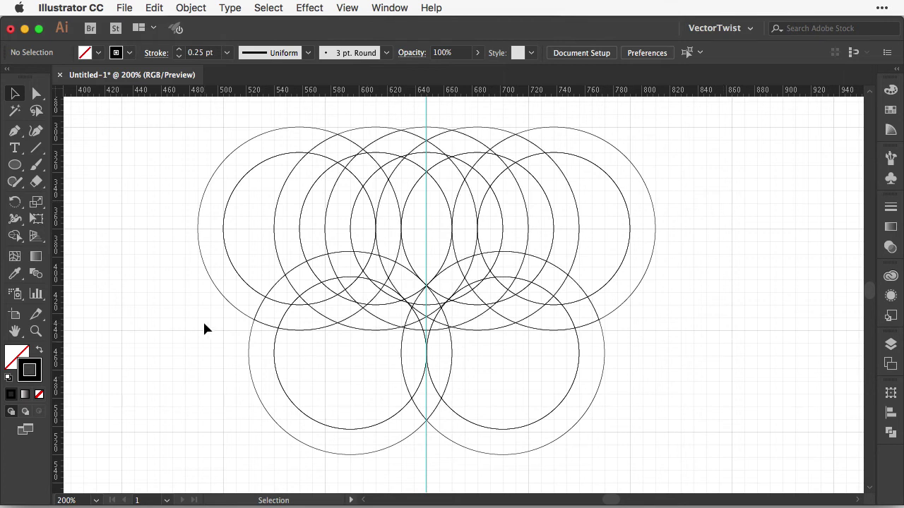
{"action": "left_click_drag", "start_coordinate": [146, 116], "coordinate": [693, 466]}
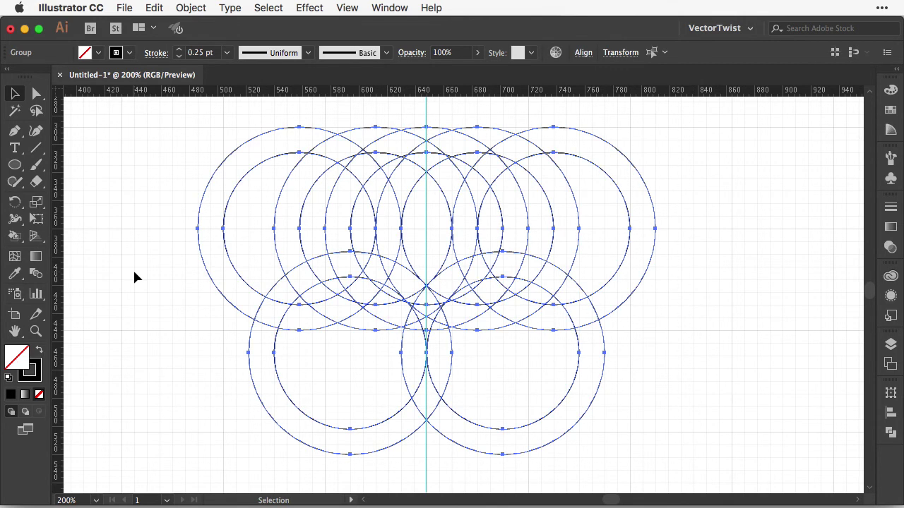
{"action": "left_click", "coordinate": [14, 238]}
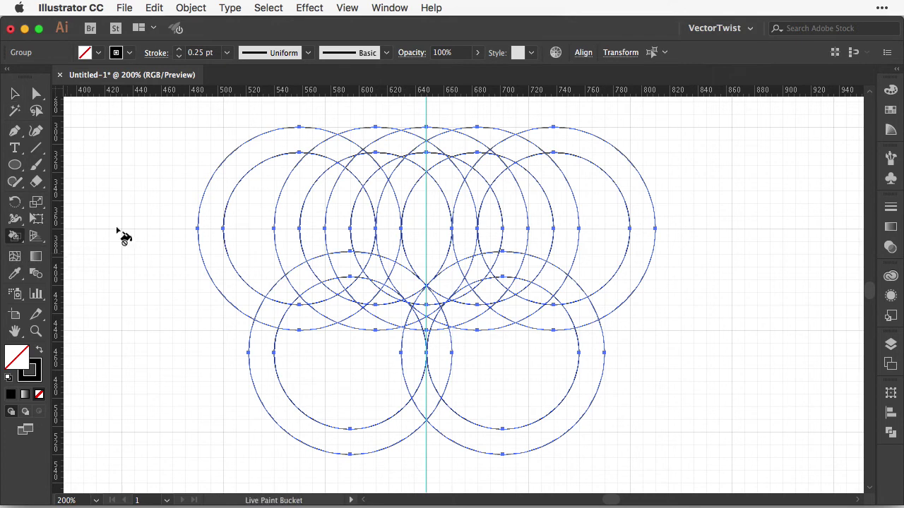
{"action": "left_click", "coordinate": [392, 147]}
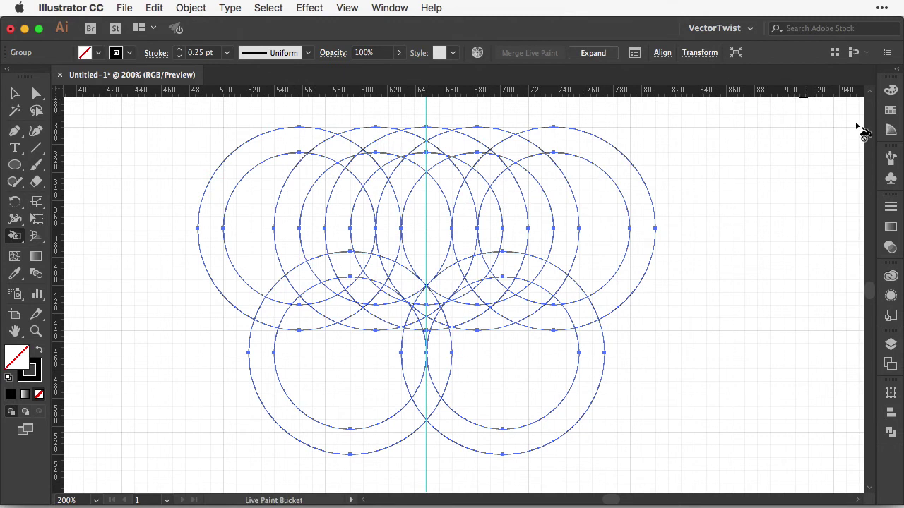
- Fill every section of the central upright petal outline around the vertical guide with medium gray
{"action": "left_click", "coordinate": [891, 110]}
{"action": "left_click", "coordinate": [783, 169]}
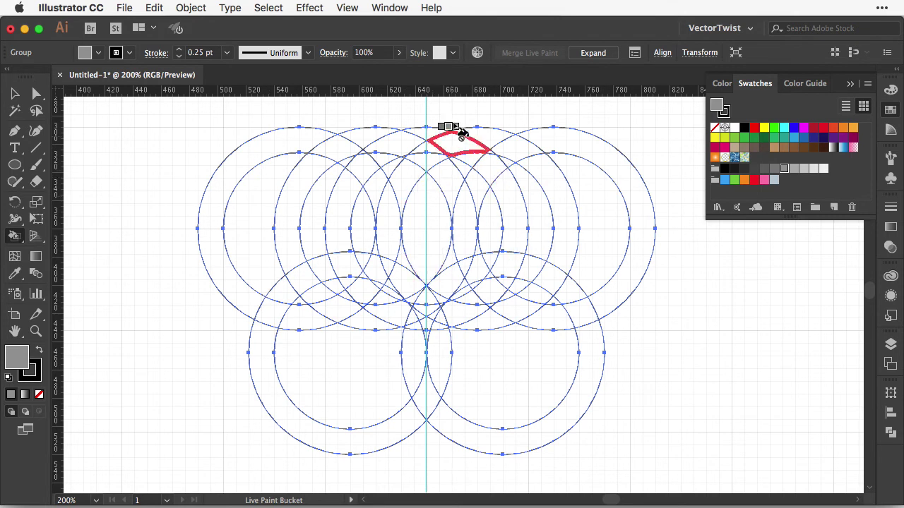
{"action": "left_click", "coordinate": [427, 149]}
{"action": "mouse_move", "coordinate": [421, 162]}
{"action": "left_mouse_down"}
{"action": "mouse_move", "coordinate": [390, 217]}
{"action": "mouse_move", "coordinate": [390, 270]}
{"action": "mouse_move", "coordinate": [401, 259]}
{"action": "mouse_move", "coordinate": [402, 279]}
{"action": "mouse_move", "coordinate": [426, 300]}
{"action": "mouse_move", "coordinate": [450, 178]}
{"action": "left_mouse_up"}
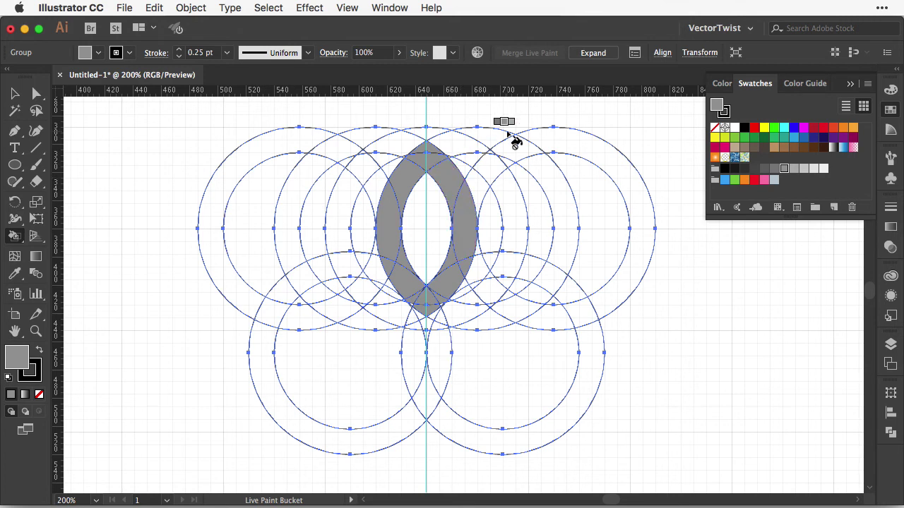
- Fill the outer band of the upright petal right of center with a lighter gray, down to the central petal
{"action": "left_click", "coordinate": [793, 170]}
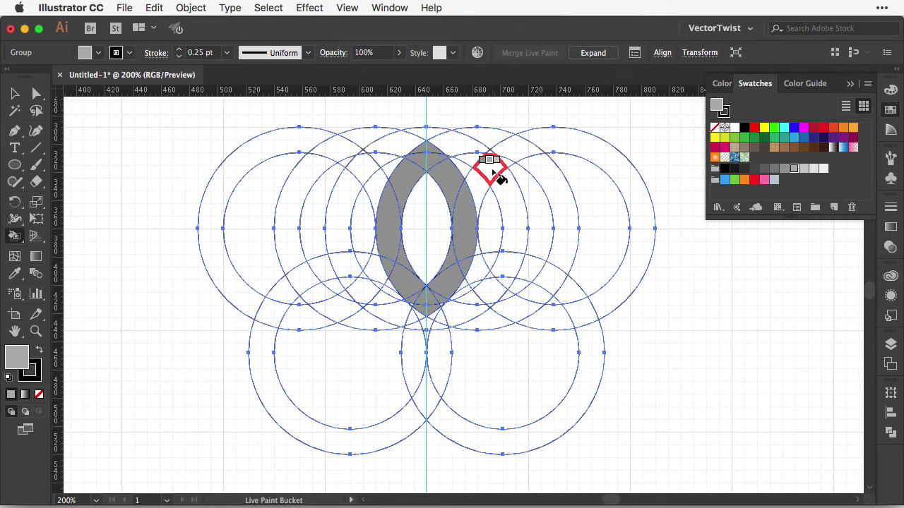
{"action": "left_click", "coordinate": [492, 173]}
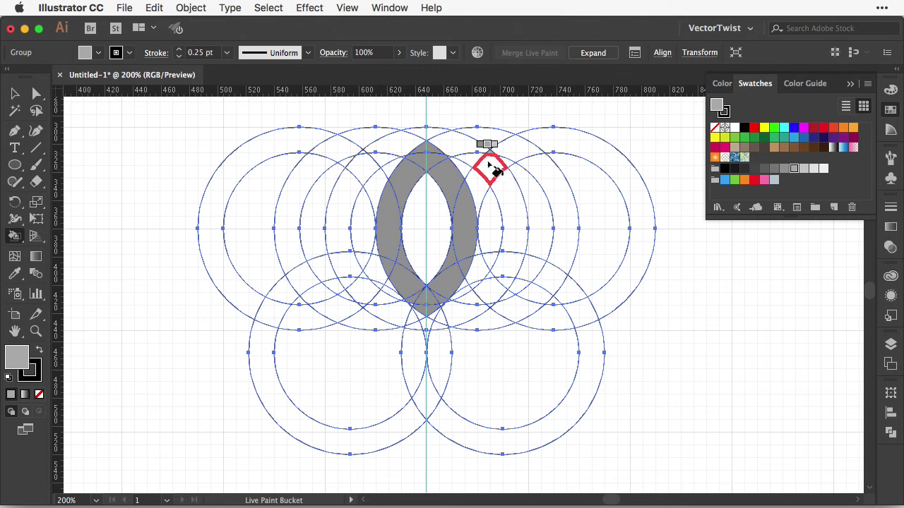
{"action": "left_click", "coordinate": [479, 188]}
{"action": "left_click", "coordinate": [515, 191]}
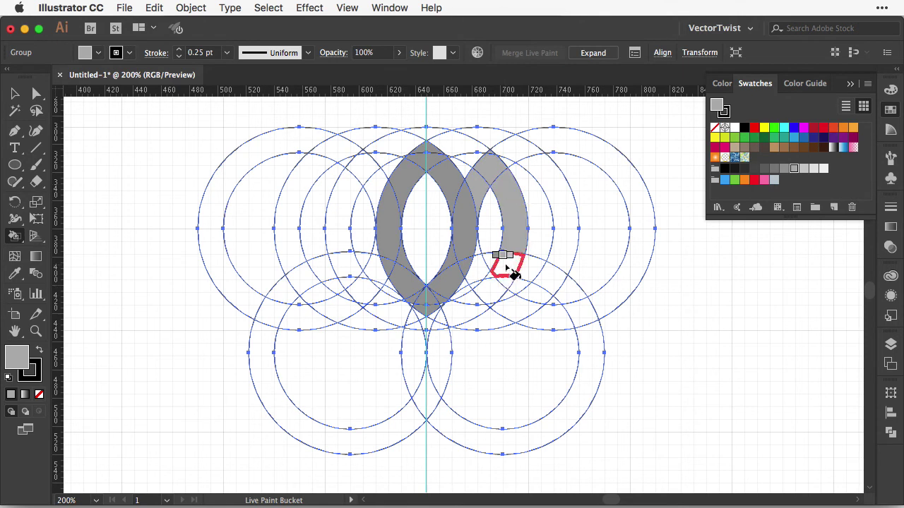
{"action": "left_click", "coordinate": [503, 281]}
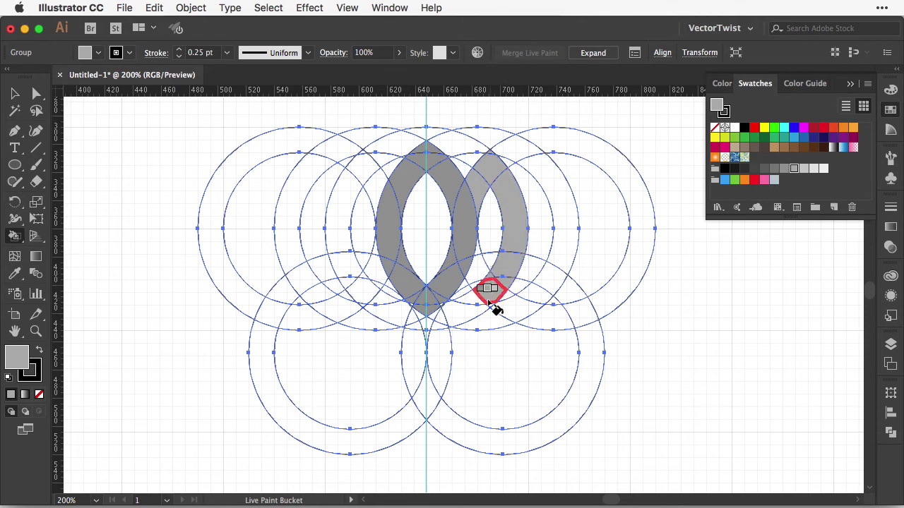
{"action": "left_click", "coordinate": [477, 303]}
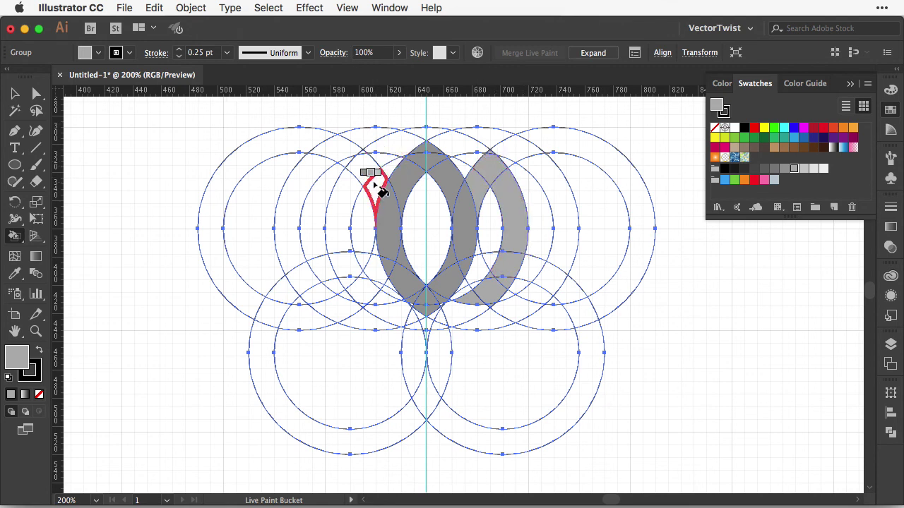
- Fill the matching outer band of the upright petal left of center with the same lighter gray
{"action": "left_click", "coordinate": [363, 161]}
{"action": "left_click", "coordinate": [352, 205]}
{"action": "left_click", "coordinate": [352, 262]}
{"action": "left_click", "coordinate": [354, 291]}
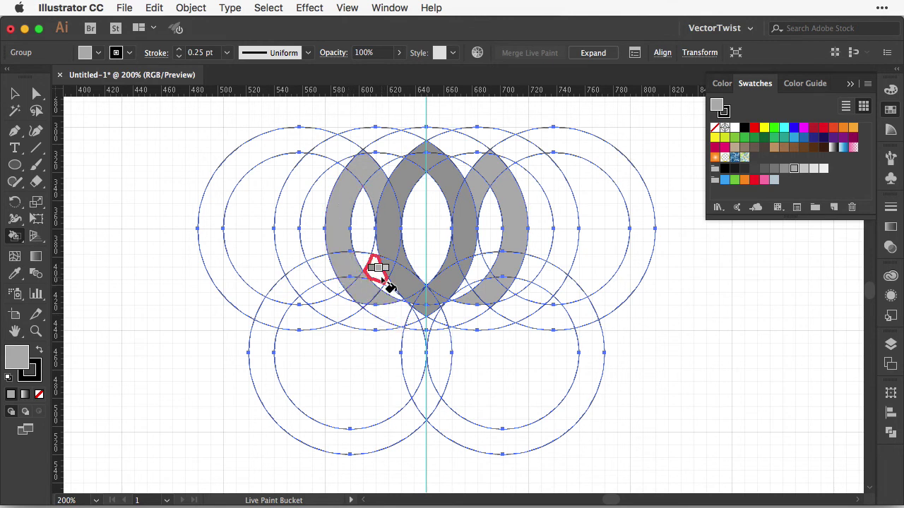
- Extend the left petal's lighter gray fill along its lower curve, passing below the central petal across the guide
{"action": "key", "text": "super+equal"}
{"action": "scroll", "coordinate": [372, 271], "scroll_direction": "up", "scroll_amount": 2}
{"action": "scroll", "coordinate": [372, 272], "scroll_direction": "right", "scroll_amount": 2}
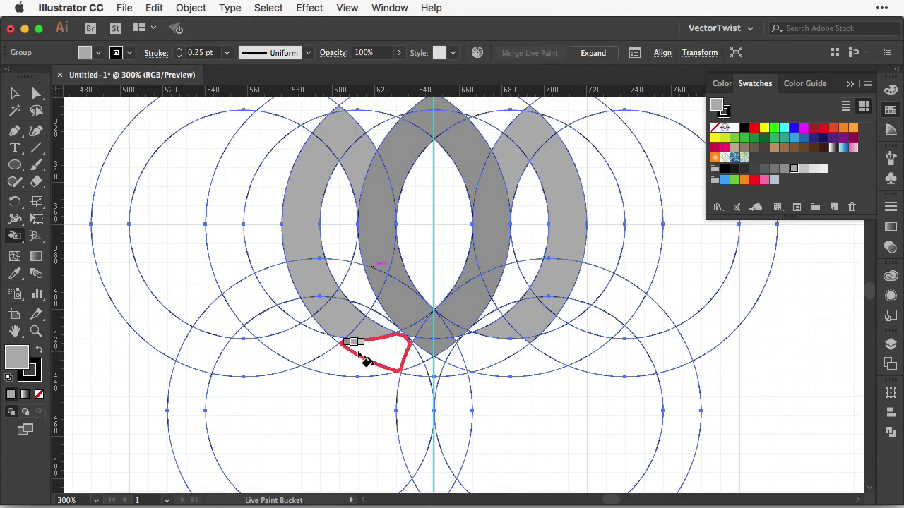
{"action": "left_click", "coordinate": [402, 348]}
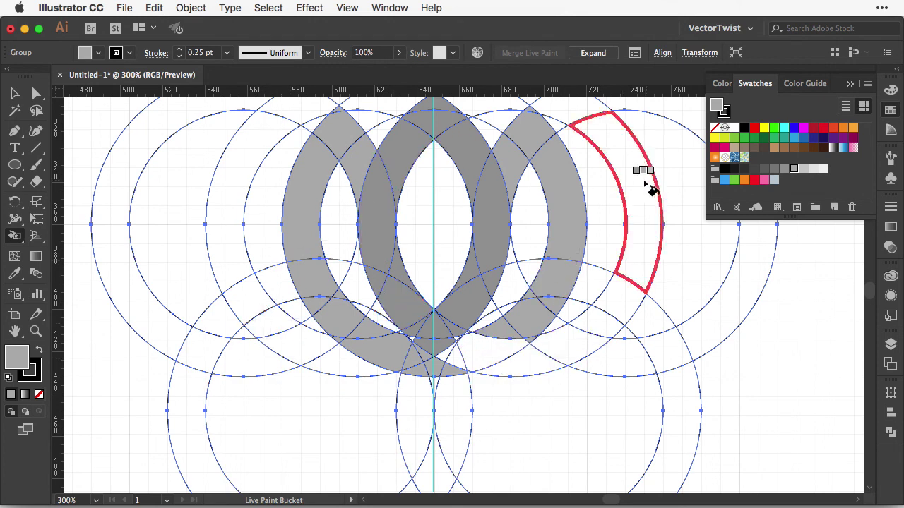
- Fill the low arch running from the far left through the center below the guide intersection with dark gray
{"action": "scroll", "coordinate": [631, 304], "scroll_direction": "up", "scroll_amount": 2}
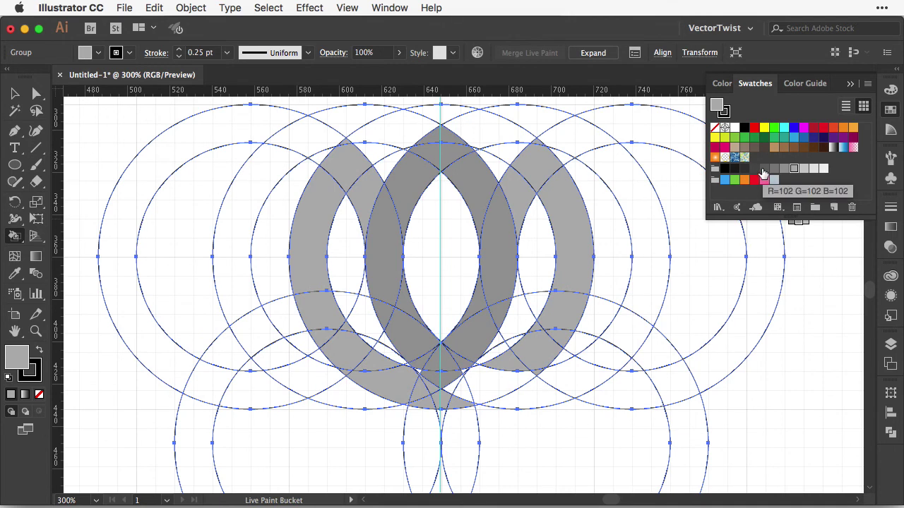
{"action": "left_click", "coordinate": [753, 169]}
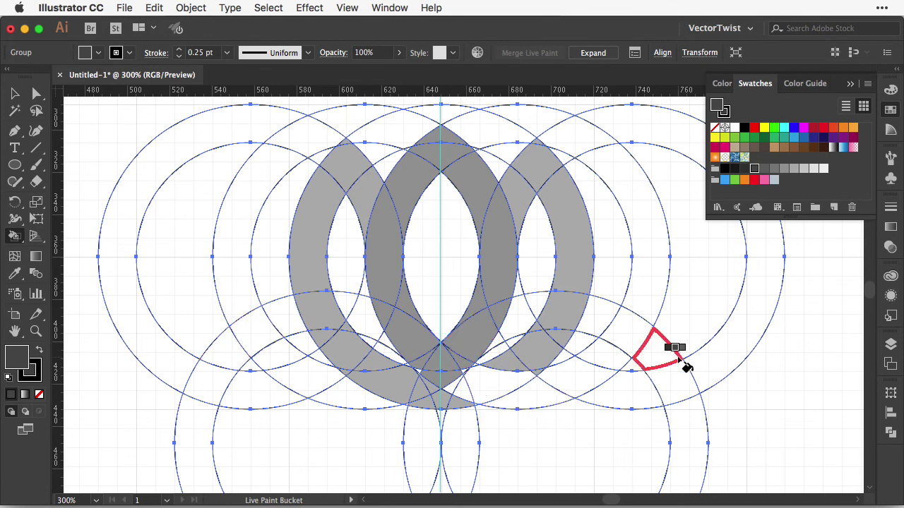
{"action": "left_click", "coordinate": [263, 330]}
{"action": "mouse_move", "coordinate": [279, 318]}
{"action": "left_mouse_down"}
{"action": "mouse_move", "coordinate": [310, 303]}
{"action": "mouse_move", "coordinate": [346, 306]}
{"action": "mouse_move", "coordinate": [359, 322]}
{"action": "mouse_move", "coordinate": [346, 329]}
{"action": "left_mouse_up"}
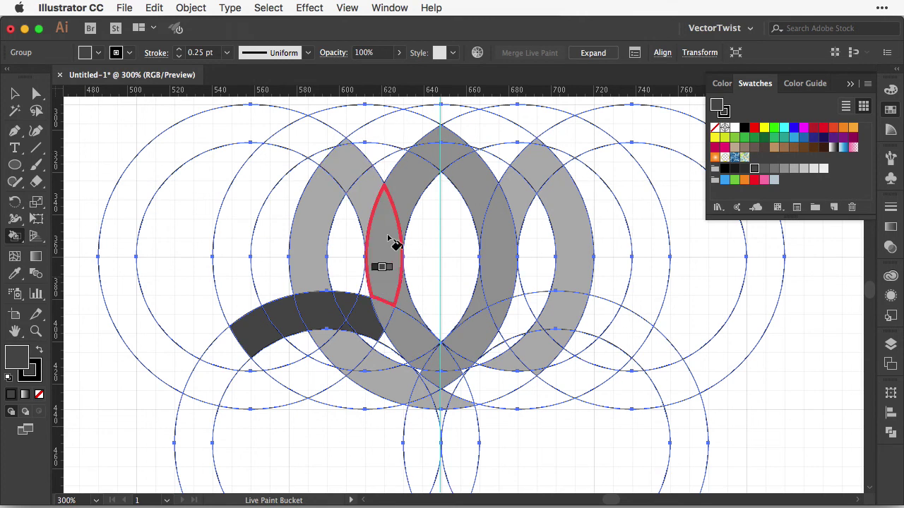
{"action": "mouse_move", "coordinate": [390, 311]}
{"action": "left_mouse_down"}
{"action": "mouse_move", "coordinate": [424, 363]}
{"action": "mouse_move", "coordinate": [434, 359]}
{"action": "mouse_move", "coordinate": [424, 367]}
{"action": "left_mouse_up"}
{"action": "left_click", "coordinate": [466, 359]}
- Fill the tiny unpainted slivers in the dark band just right of the guide with dark gray
{"action": "key", "text": "super+z"}
{"action": "key", "text": "super+equal"}
{"action": "left_click_drag", "start_coordinate": [383, 333], "coordinate": [491, 412]}
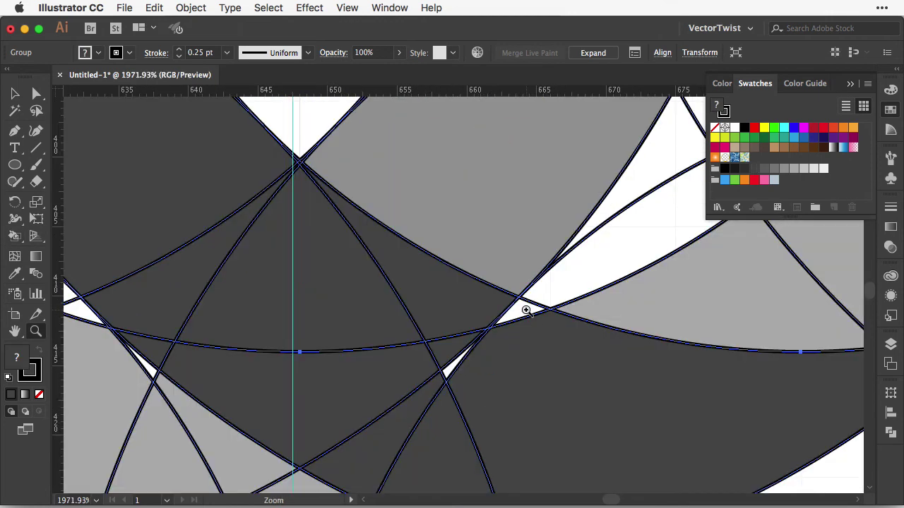
{"action": "key", "text": "k"}
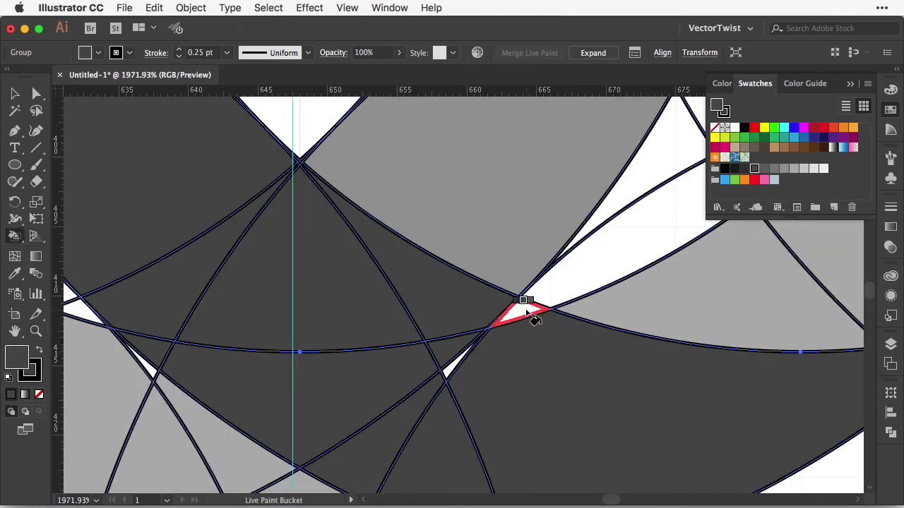
{"action": "left_click", "coordinate": [527, 312]}
{"action": "left_click", "coordinate": [449, 366]}
- Complete the low right petal in dark gray along its lower curve and upper arch, keeping the light petal on top
{"action": "key", "text": "shift+l"}
{"action": "key", "text": "super+minus"}
{"action": "key", "text": "super+minus"}
{"action": "key", "text": "super+minus"}
{"action": "key", "text": "super+minus"}
{"action": "key", "text": "super+minus"}
{"action": "key", "text": "k"}
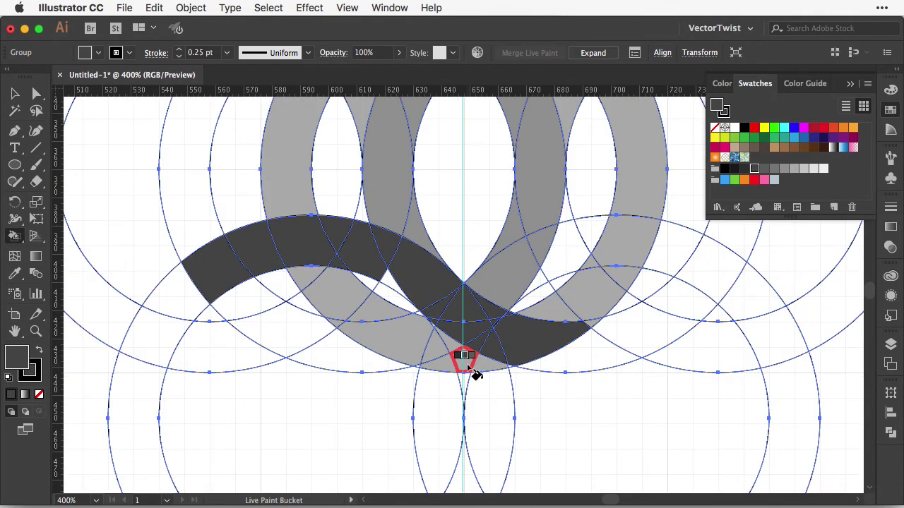
{"action": "left_click", "coordinate": [589, 361]}
{"action": "left_click", "coordinate": [629, 327]}
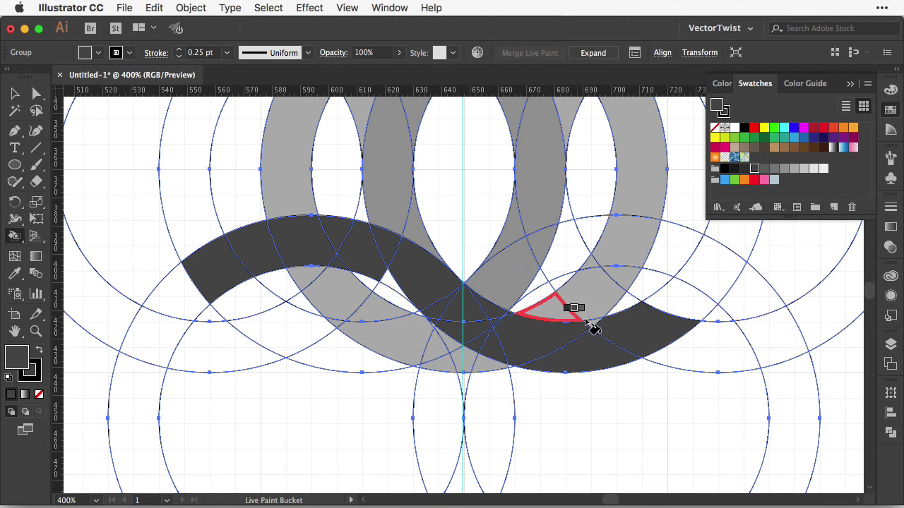
{"action": "left_click", "coordinate": [585, 322]}
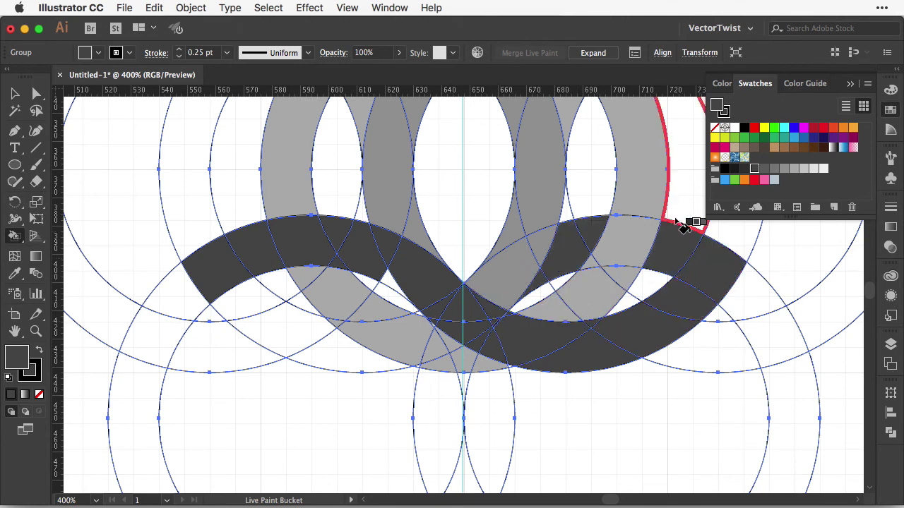
- Fill the lower curve of the low left petal with dark gray up to the light gray band
{"action": "left_click", "coordinate": [448, 308]}
{"action": "left_click", "coordinate": [247, 298]}
{"action": "left_click", "coordinate": [300, 332]}
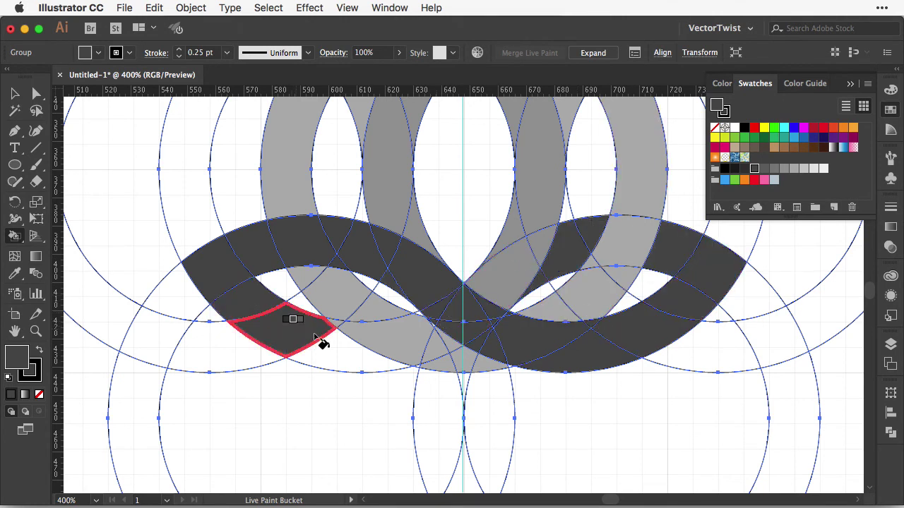
{"action": "left_click", "coordinate": [353, 353]}
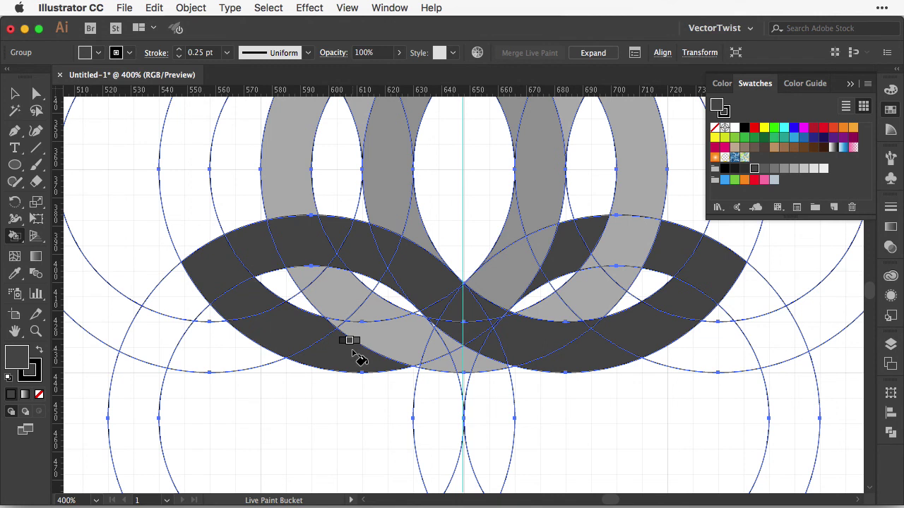
- Fill the small unpainted slivers in the light gray band just left of the guide with the lighter gray
{"action": "left_click", "coordinate": [439, 327]}
{"action": "key", "text": "z"}
{"action": "left_click_drag", "start_coordinate": [375, 286], "coordinate": [488, 428]}
{"action": "key", "text": "a"}
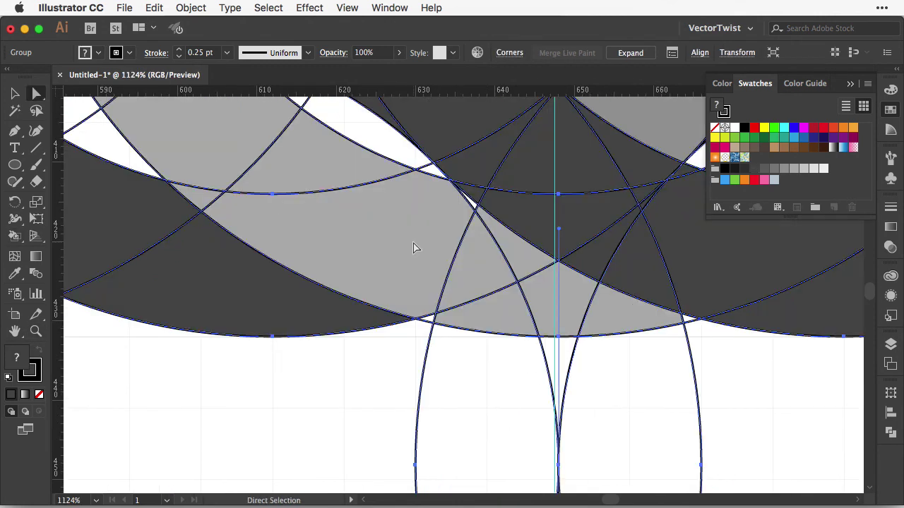
{"action": "key", "text": "super+shift+a"}
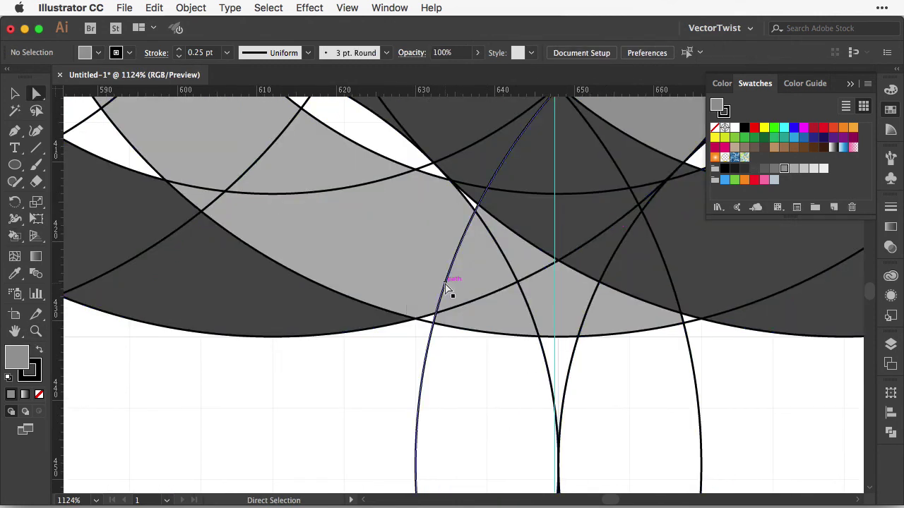
{"action": "key", "text": "k"}
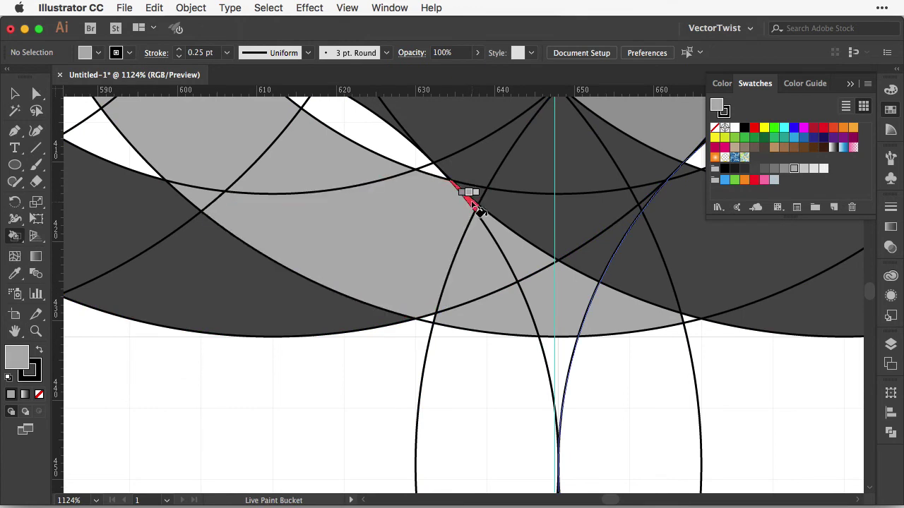
{"action": "left_click", "coordinate": [436, 315]}
- Examine the intersections around the guide and the right petals up close for remaining unpainted gaps
{"action": "key", "text": "a"}
{"action": "key", "text": "super+minus"}
{"action": "key", "text": "super+minus"}
{"action": "key", "text": "super+minus"}
{"action": "key", "text": "v"}
{"action": "key", "text": "super+minus"}
{"action": "key", "text": "super+minus"}
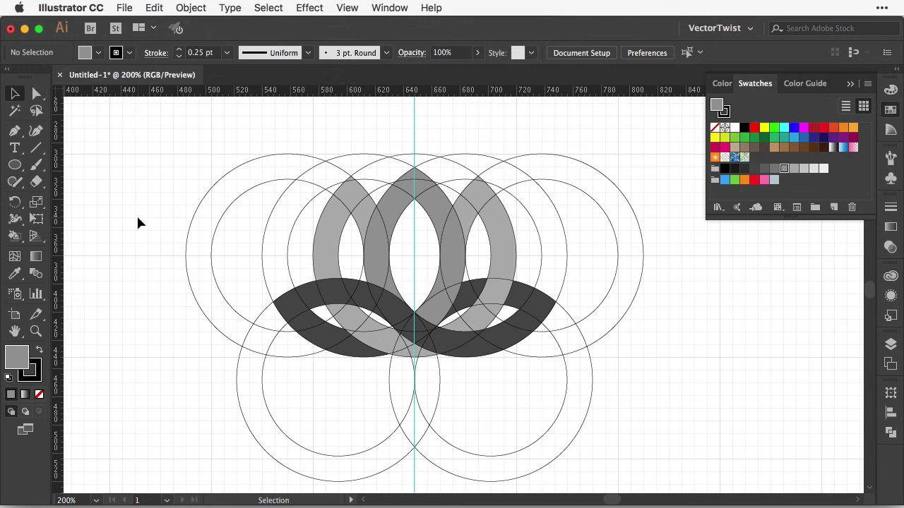
{"action": "key", "text": "z"}
{"action": "left_click_drag", "start_coordinate": [373, 323], "coordinate": [466, 383]}
{"action": "key", "text": "v"}
{"action": "key", "text": "k"}
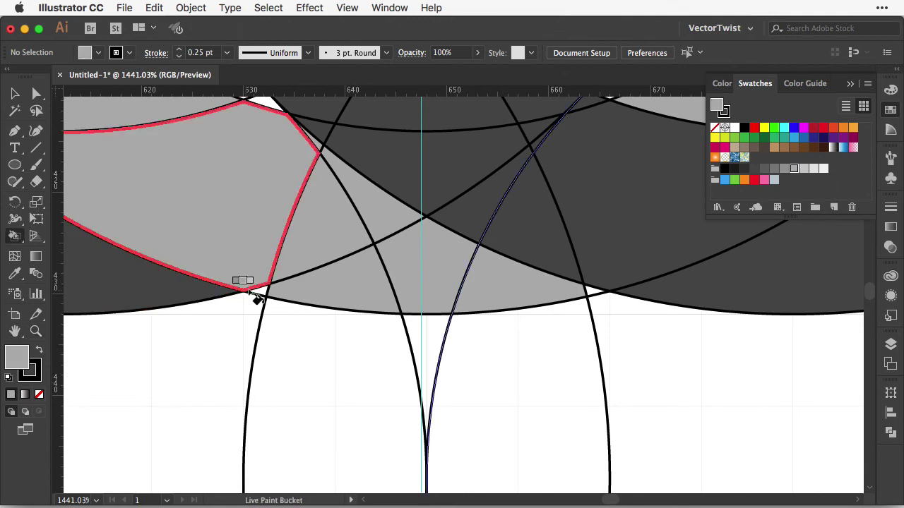
{"action": "left_click_drag", "start_coordinate": [605, 300], "coordinate": [549, 259]}
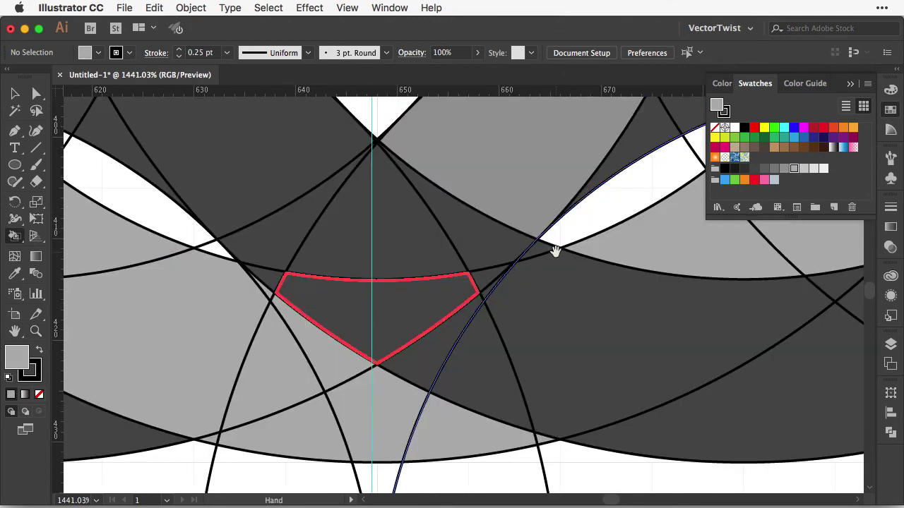
{"action": "left_click_drag", "start_coordinate": [555, 191], "coordinate": [36, 317]}
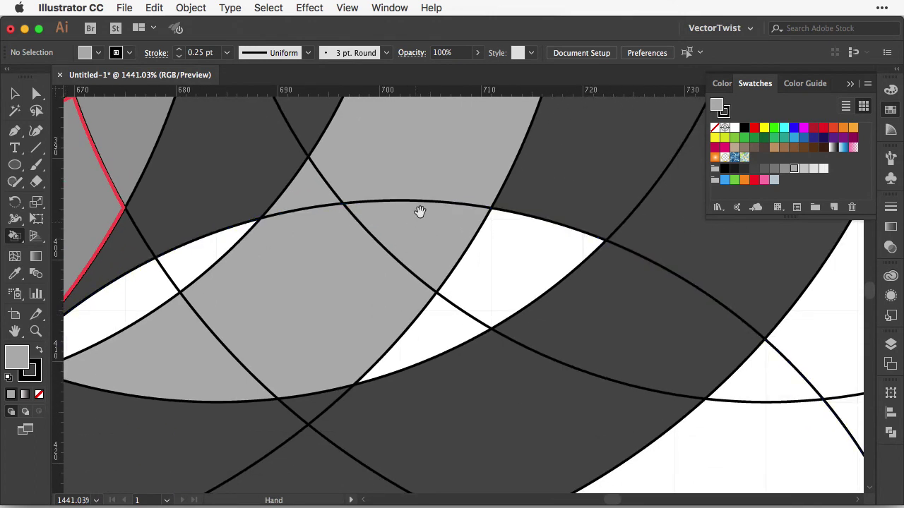
{"action": "left_click_drag", "start_coordinate": [411, 230], "coordinate": [341, 412]}
{"action": "mouse_move", "coordinate": [380, 235]}
{"action": "left_mouse_down"}
{"action": "mouse_move", "coordinate": [468, 408]}
{"action": "mouse_move", "coordinate": [422, 296]}
{"action": "mouse_move", "coordinate": [347, 391]}
{"action": "mouse_move", "coordinate": [605, 345]}
{"action": "left_mouse_up"}
- Fill the upper overlap of the left and central petals with the lighter gray so the left petal passes in front
{"action": "key", "text": "ctrl+minus"}
{"action": "key", "text": "ctrl+minus"}
{"action": "key", "text": "ctrl+minus"}
{"action": "key", "text": "ctrl+minus"}
{"action": "key", "text": "ctrl+minus"}
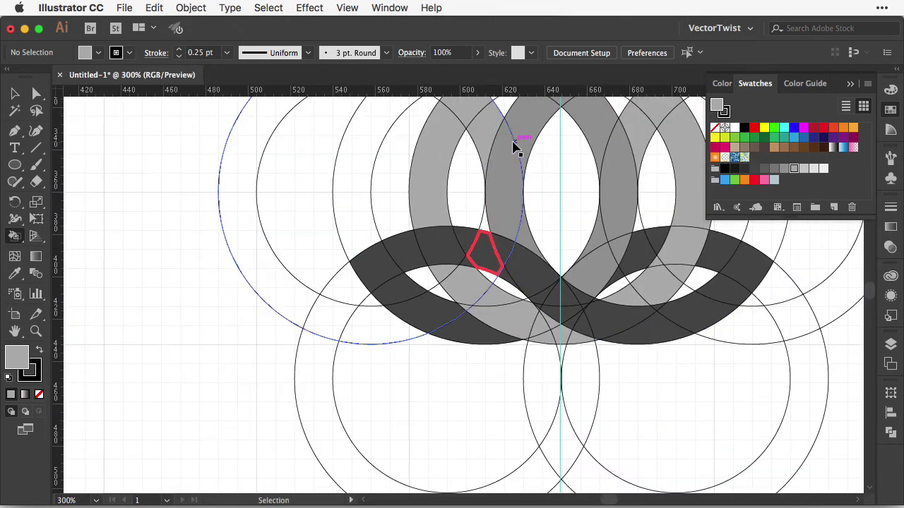
{"action": "left_click_drag", "start_coordinate": [514, 144], "coordinate": [358, 268]}
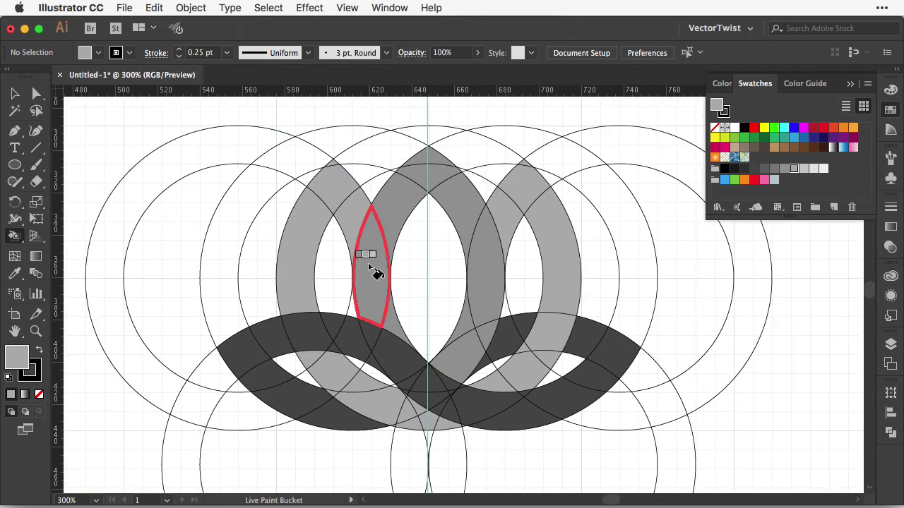
{"action": "left_click", "coordinate": [374, 258]}
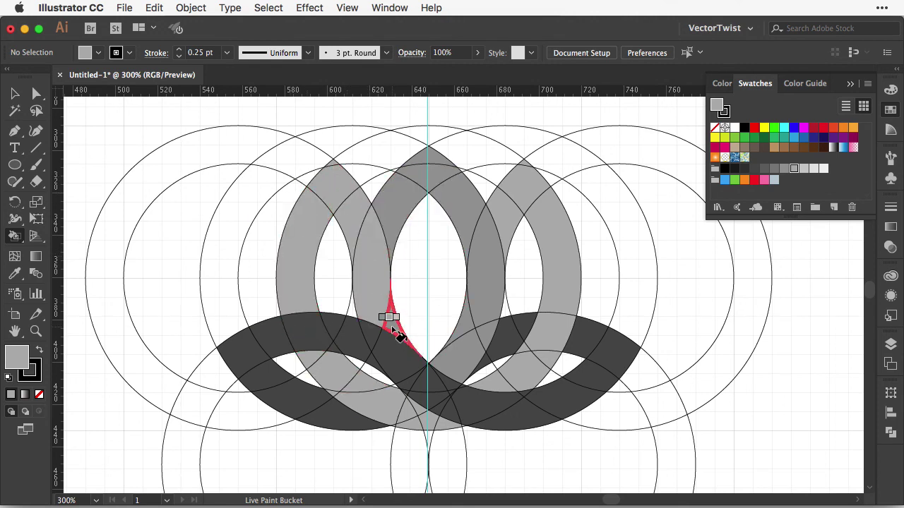
- Expand the whole Live Paint group of rings into separate filled shapes and deselect it
{"action": "key", "text": "super+minus"}
{"action": "key", "text": "v"}
{"action": "left_click_drag", "start_coordinate": [716, 343], "coordinate": [726, 341]}
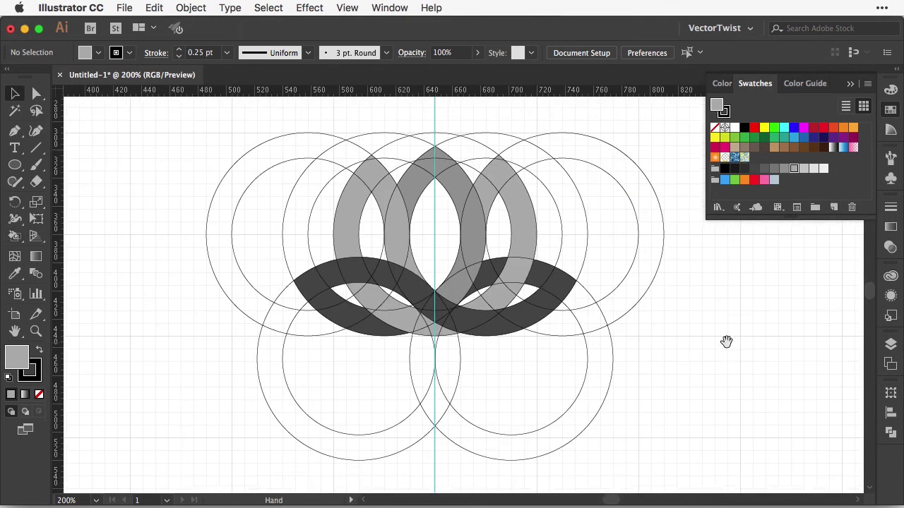
{"action": "left_click", "coordinate": [364, 173]}
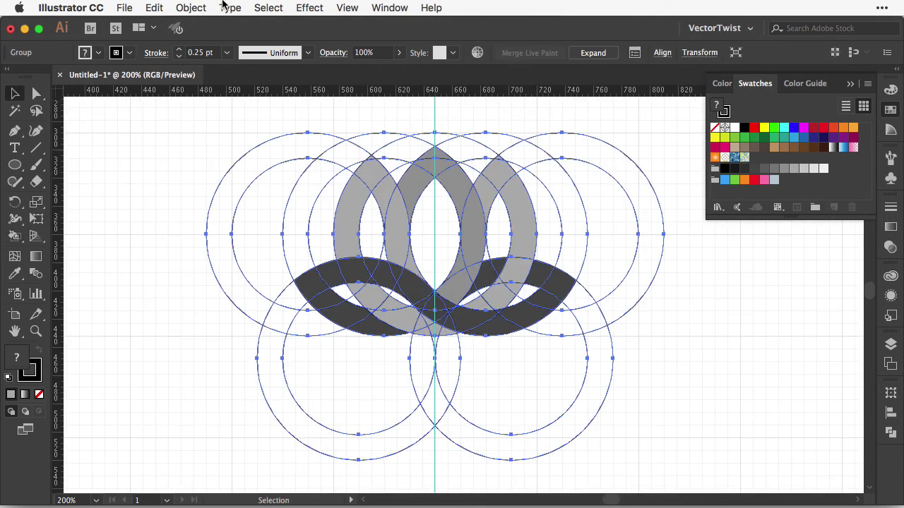
{"action": "left_click", "coordinate": [198, 10]}
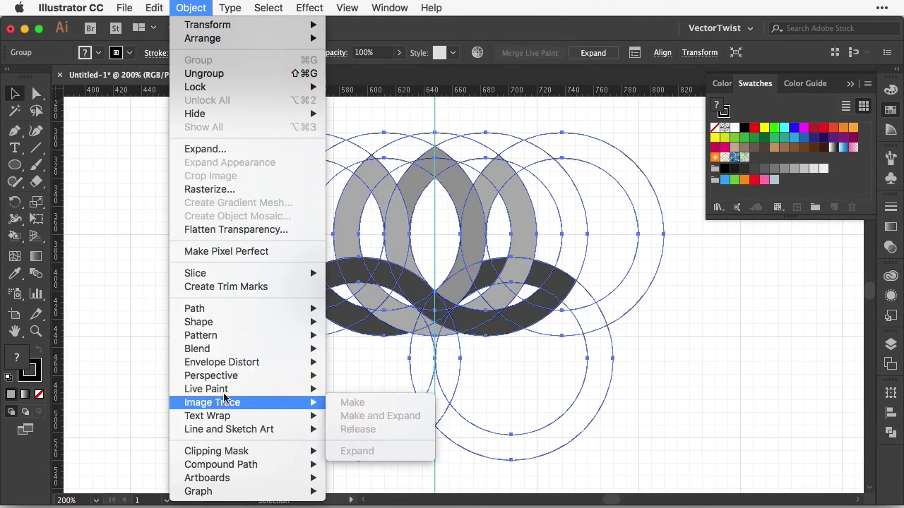
{"action": "mouse_move", "coordinate": [243, 390]}
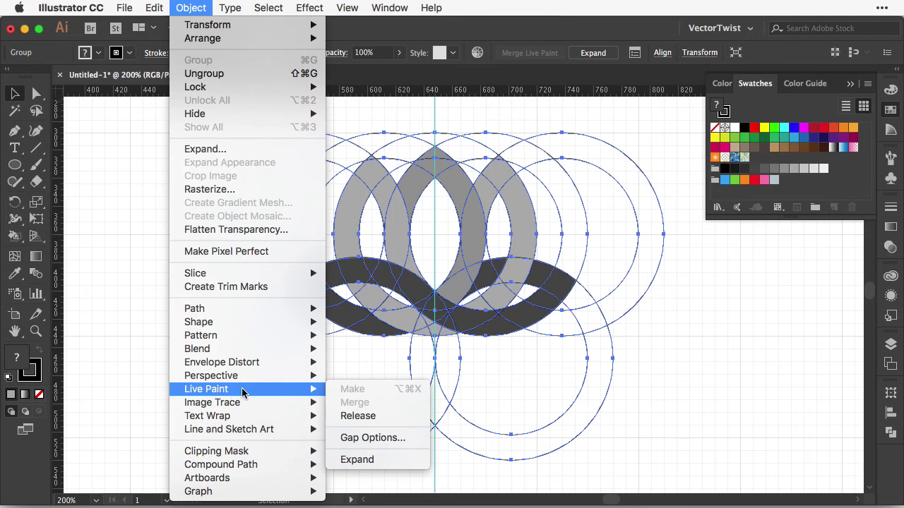
{"action": "left_click", "coordinate": [357, 461]}
{"action": "left_click", "coordinate": [675, 362]}
- Select every piece sharing the central petal's medium gray fill color and unite them into one shape
{"action": "key", "text": "a"}
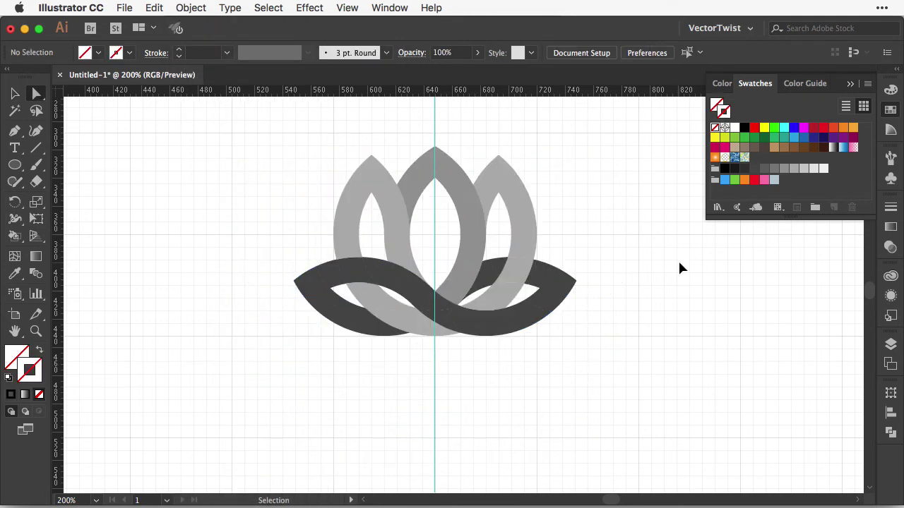
{"action": "key", "text": "super+equal"}
{"action": "left_click_drag", "start_coordinate": [616, 219], "coordinate": [646, 272]}
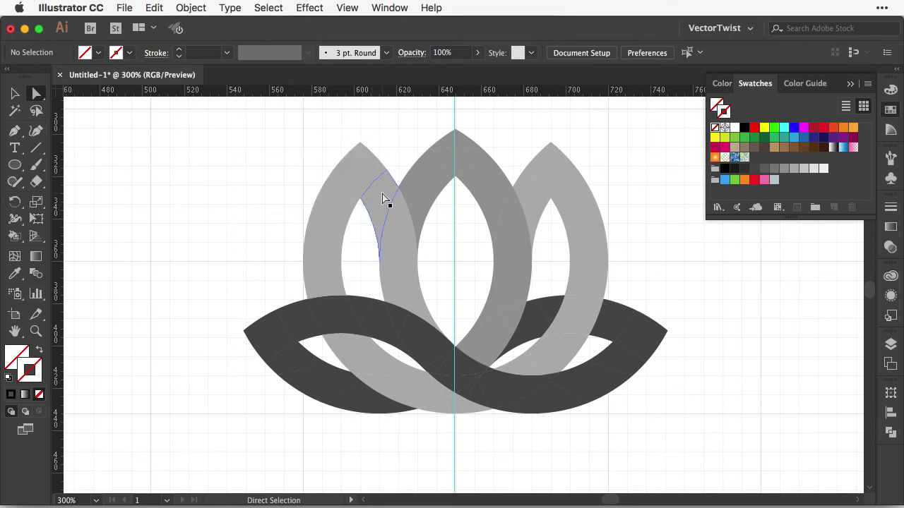
{"action": "left_click", "coordinate": [466, 144]}
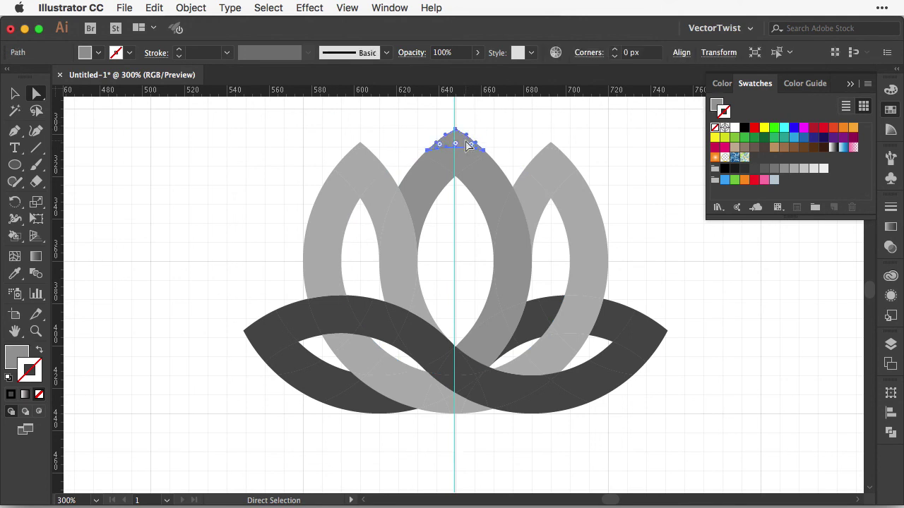
{"action": "left_click", "coordinate": [275, 8]}
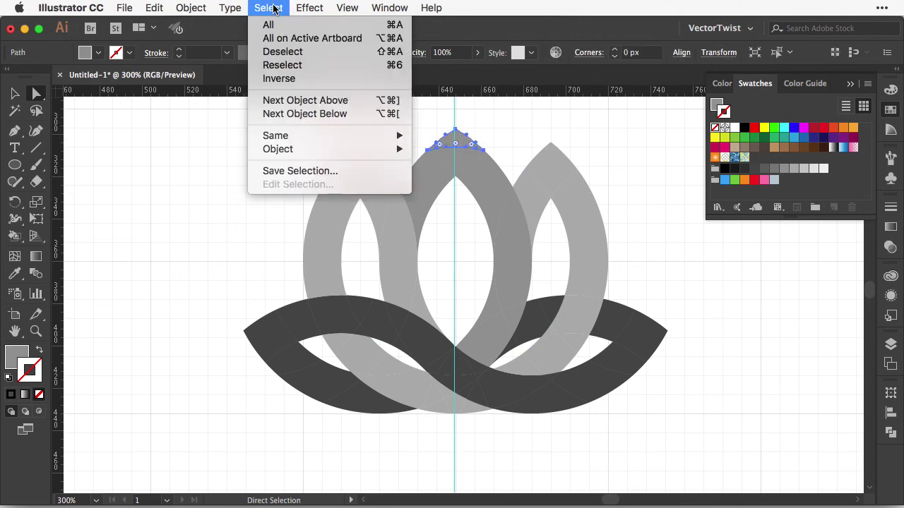
{"action": "mouse_move", "coordinate": [298, 136]}
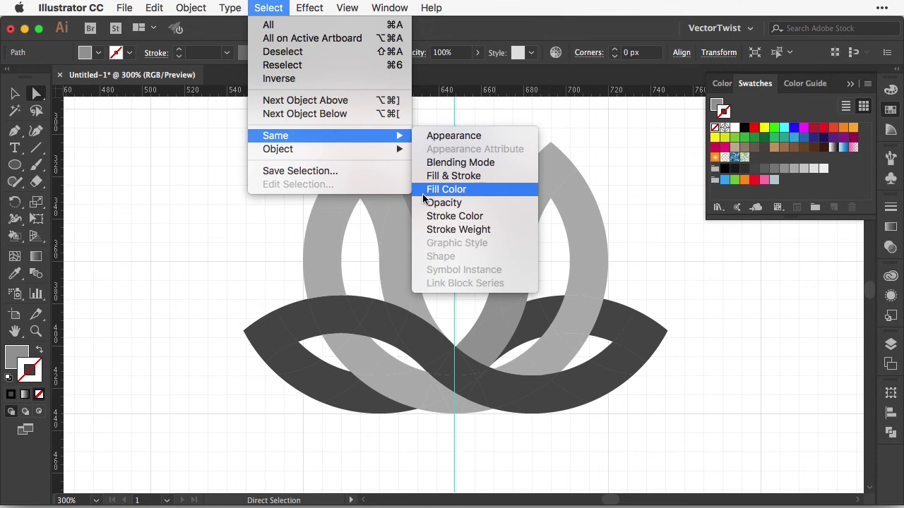
{"action": "left_click", "coordinate": [445, 190]}
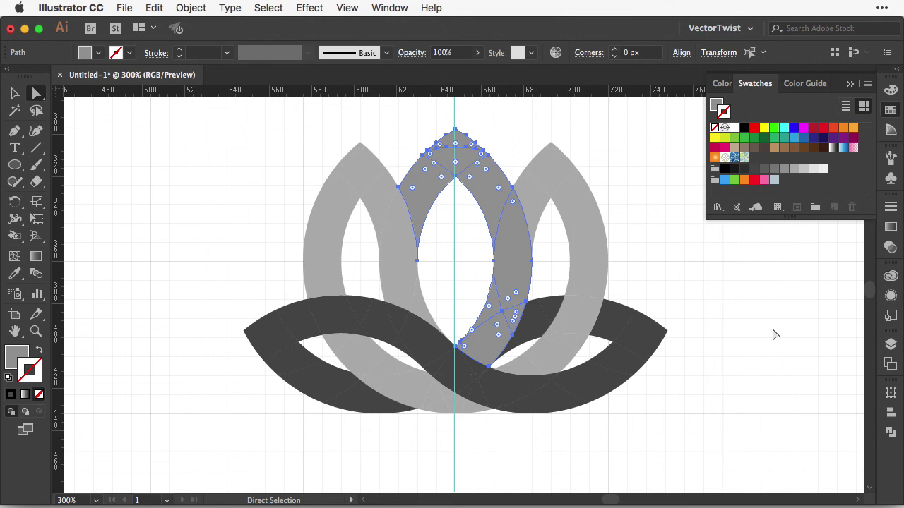
{"action": "left_click", "coordinate": [889, 432]}
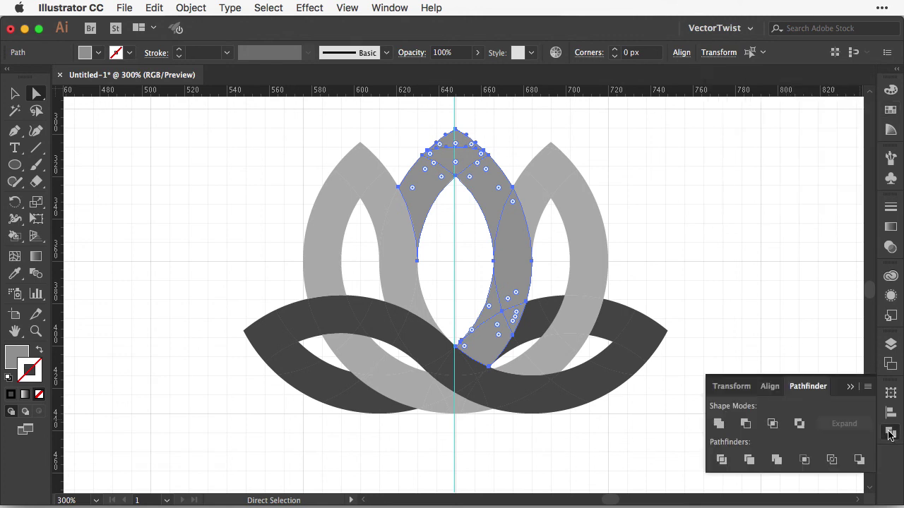
{"action": "left_click", "coordinate": [719, 425]}
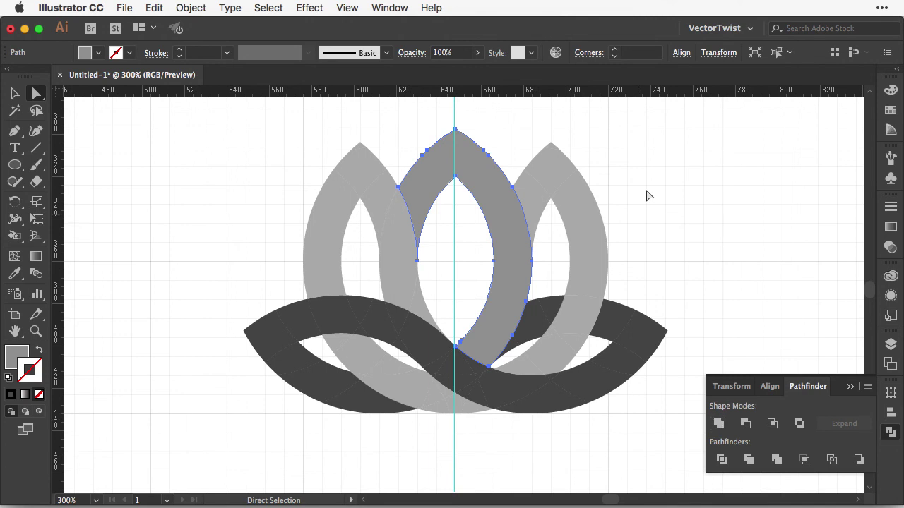
- Select every piece sharing the light gray fill color of the upright side petals and unite them
{"action": "left_click", "coordinate": [552, 168]}
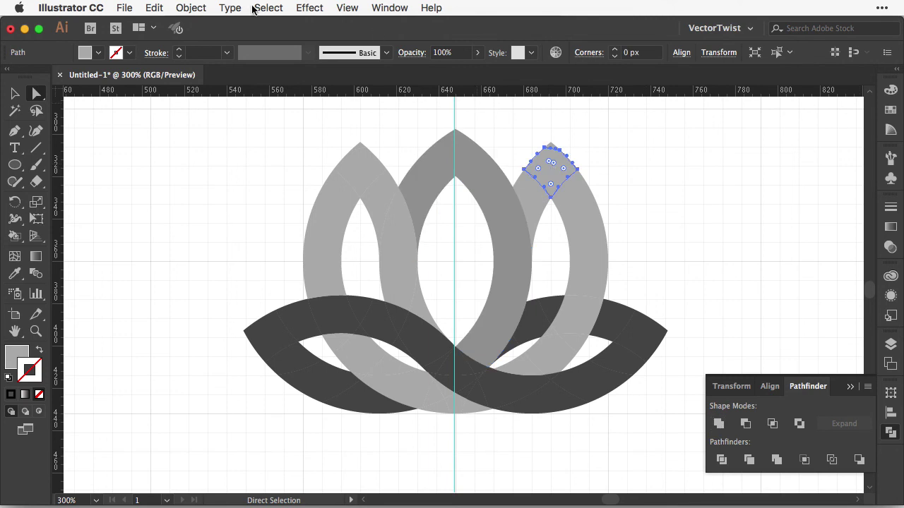
{"action": "left_click", "coordinate": [257, 8]}
{"action": "mouse_move", "coordinate": [301, 145]}
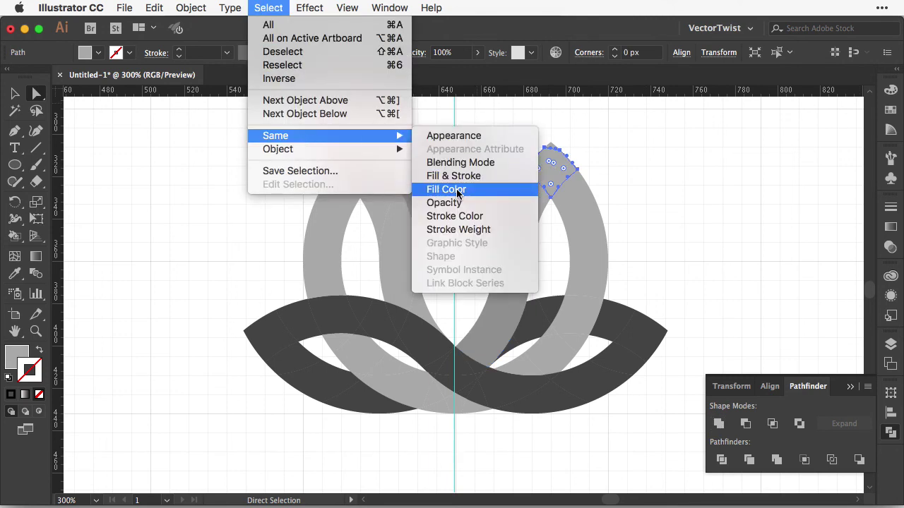
{"action": "left_click", "coordinate": [446, 190]}
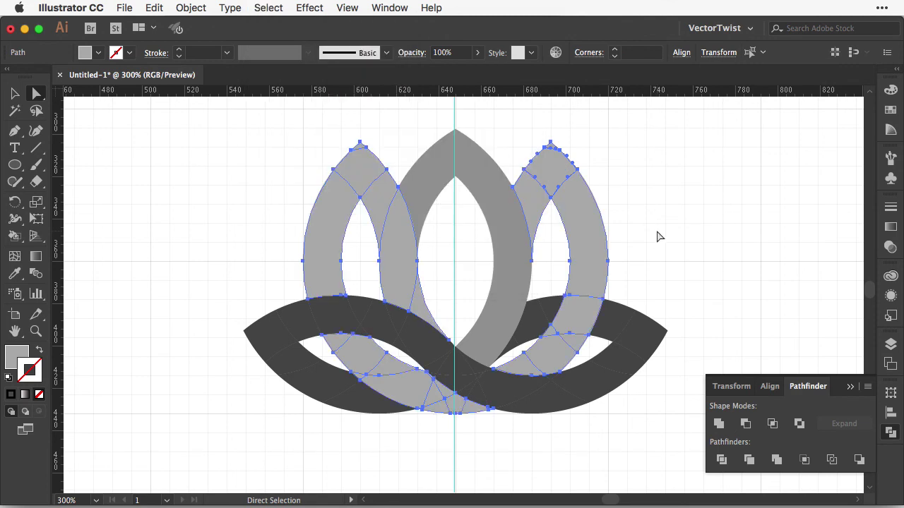
{"action": "left_click", "coordinate": [718, 424]}
- Select every piece sharing the dark gray fill color of the low outer petals, unite them, and deselect
{"action": "left_click", "coordinate": [266, 348]}
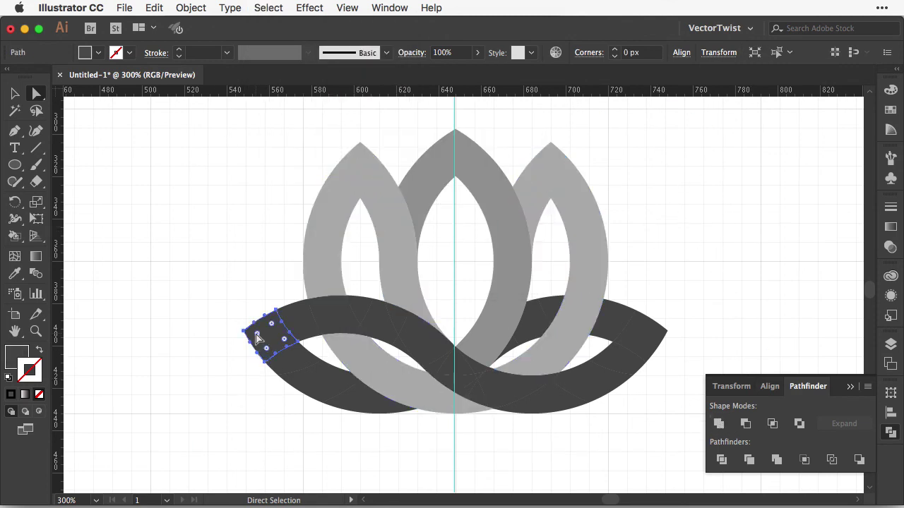
{"action": "left_click", "coordinate": [268, 8]}
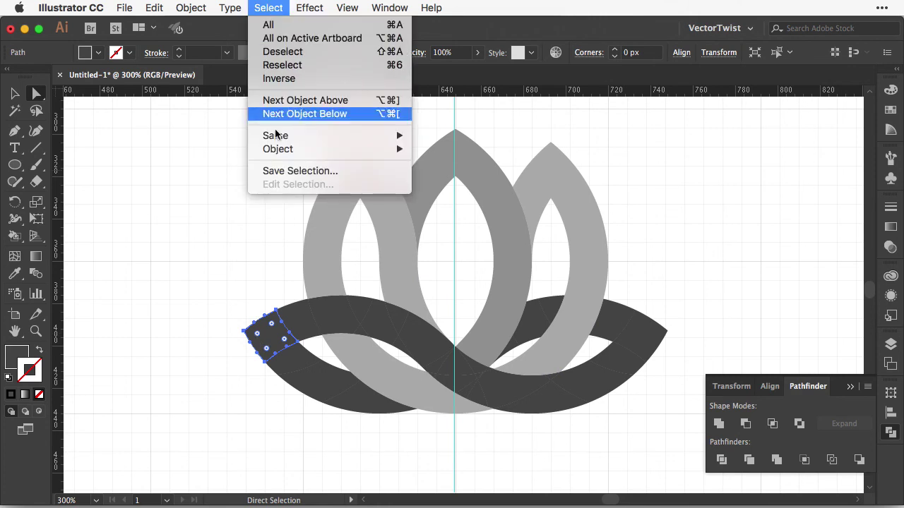
{"action": "mouse_move", "coordinate": [276, 136]}
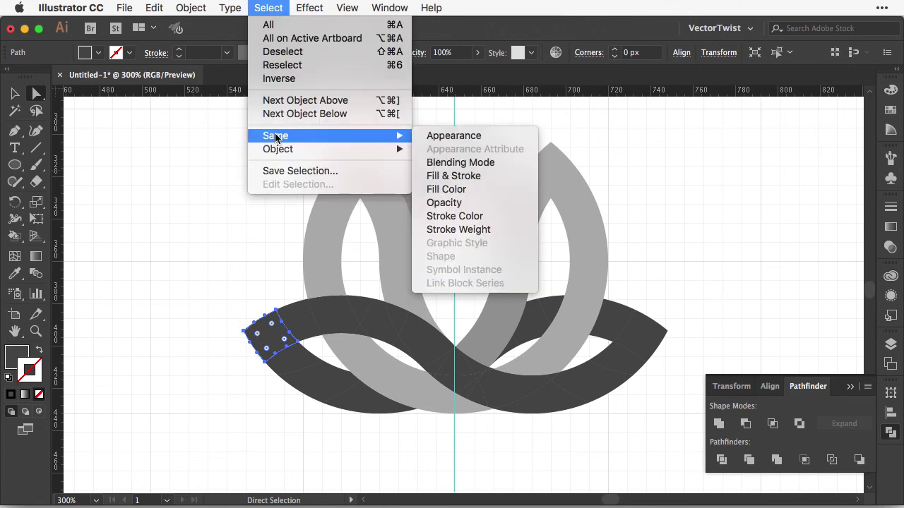
{"action": "left_click", "coordinate": [466, 190]}
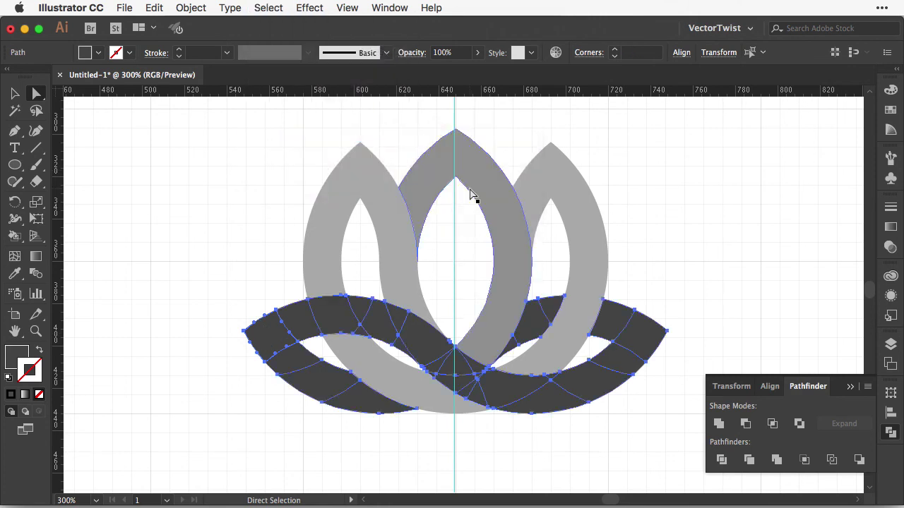
{"action": "left_click", "coordinate": [718, 424]}
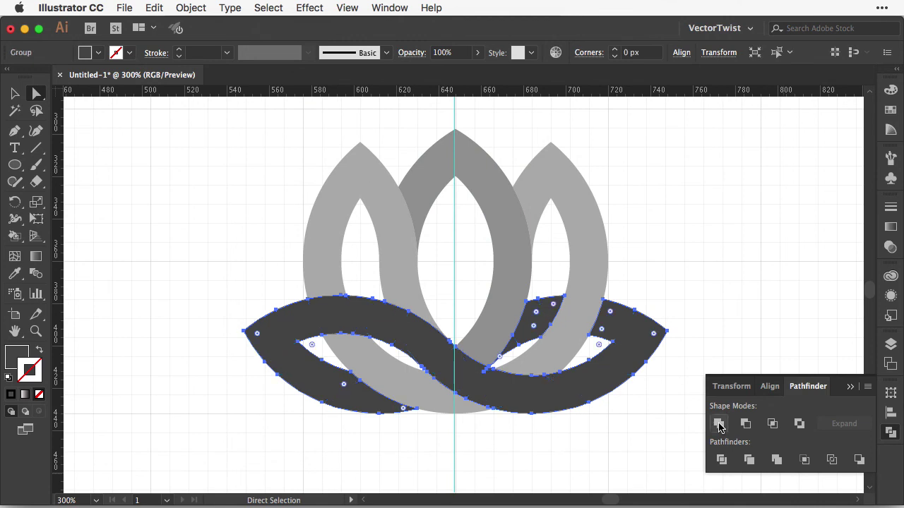
{"action": "left_click", "coordinate": [754, 268]}
- Hide the grid and the vertical center guide, and put away the Pathfinder options to view the clean logo
{"action": "key", "text": "super+apostrophe"}
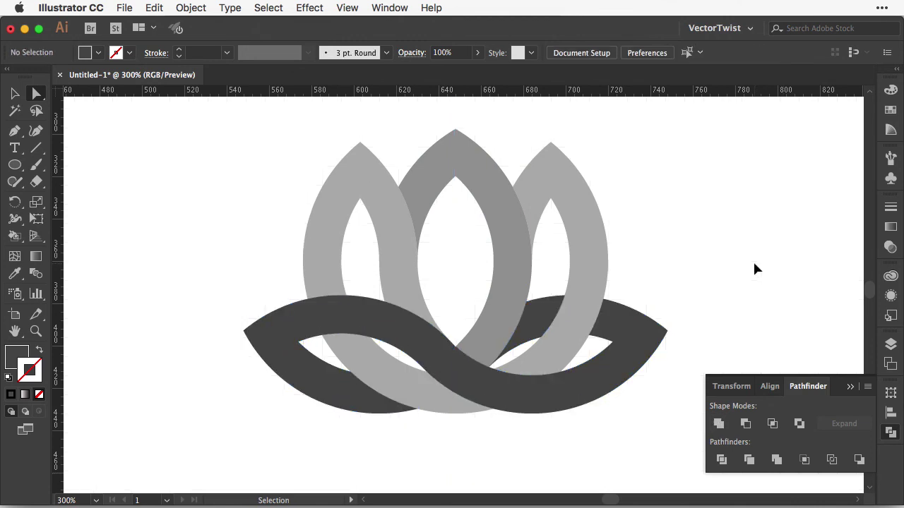
{"action": "key", "text": "super+minus"}
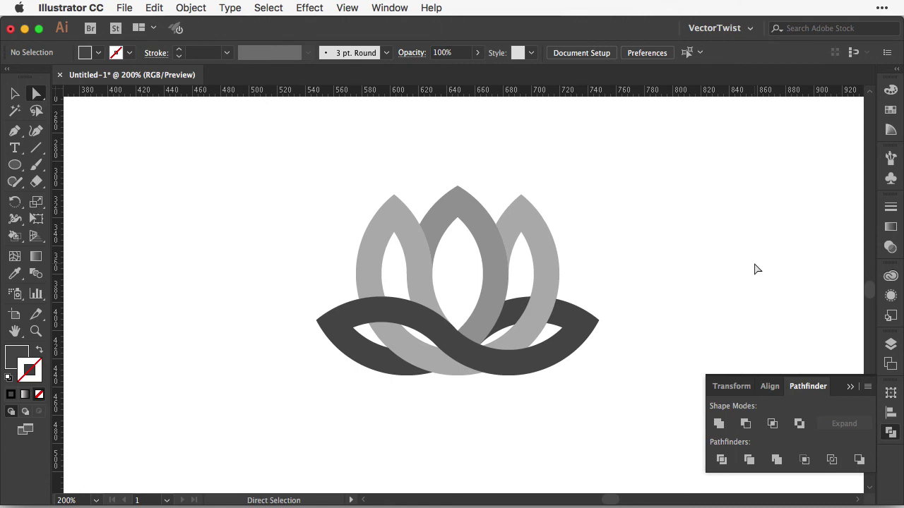
{"action": "left_click", "coordinate": [850, 386]}
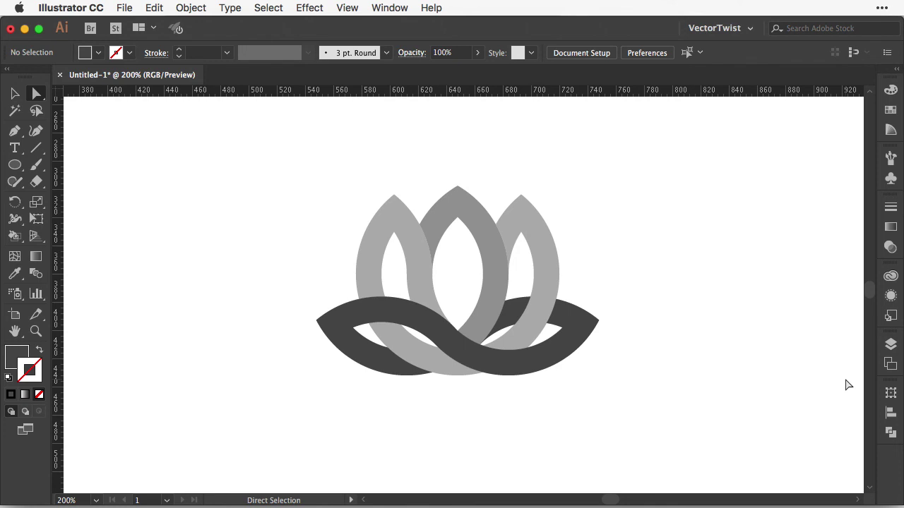
{"action": "key", "text": "v"}
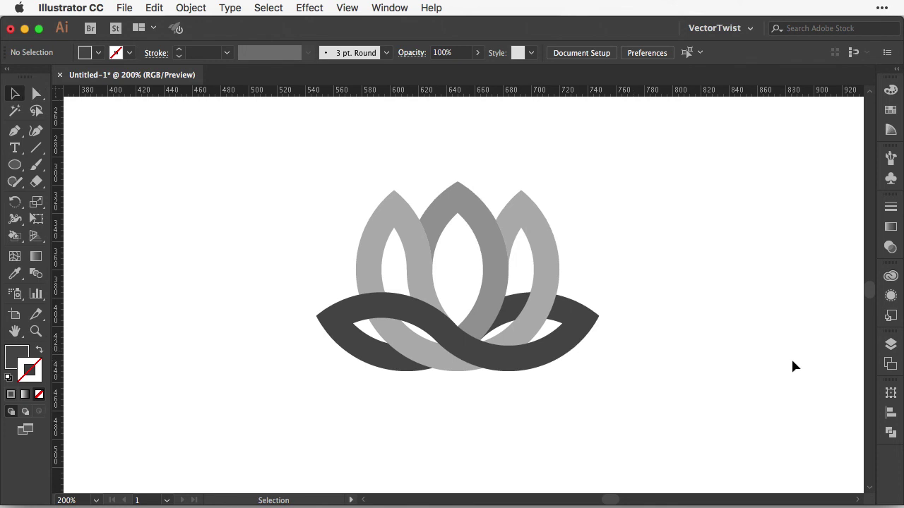
- Hide Layer 1 and show the orange-purple, green blue and multi layers with the colored versions of the logo
{"action": "left_click", "coordinate": [890, 346]}
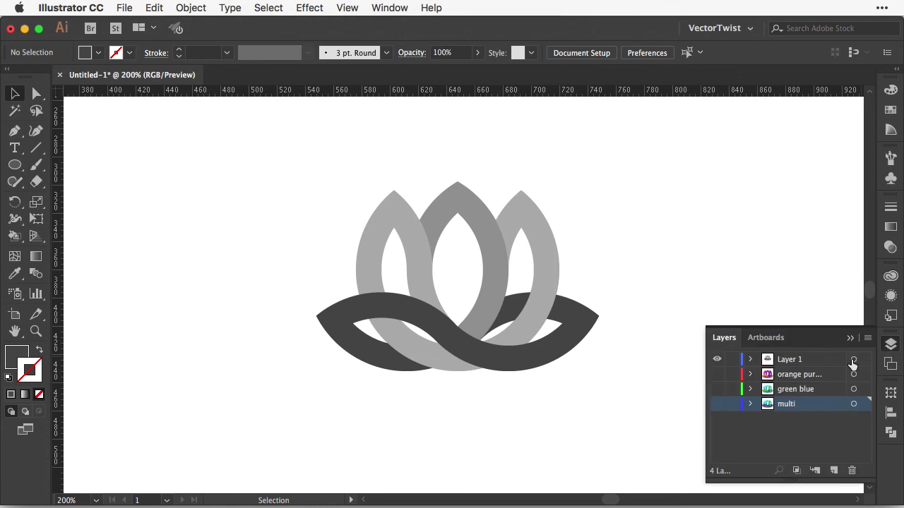
{"action": "left_click", "coordinate": [714, 359]}
{"action": "left_click_drag", "start_coordinate": [716, 374], "coordinate": [718, 409]}
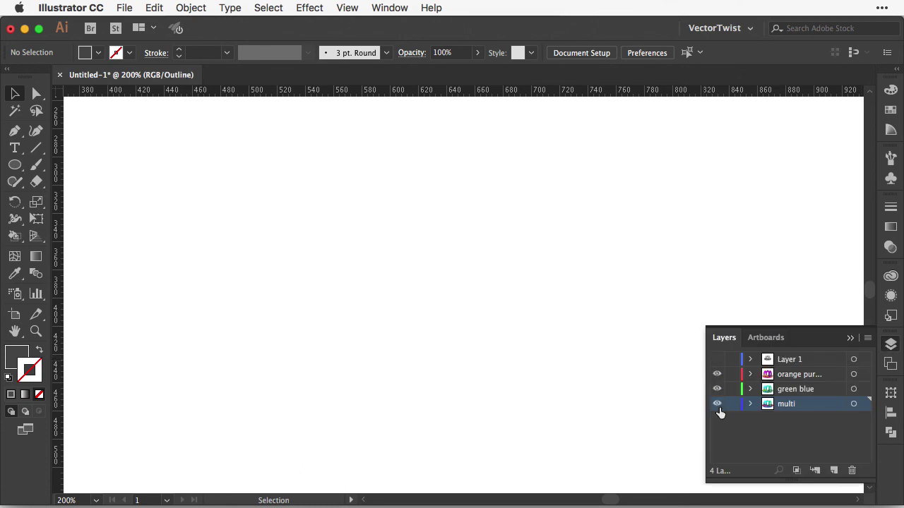
{"action": "key", "text": "super+minus"}
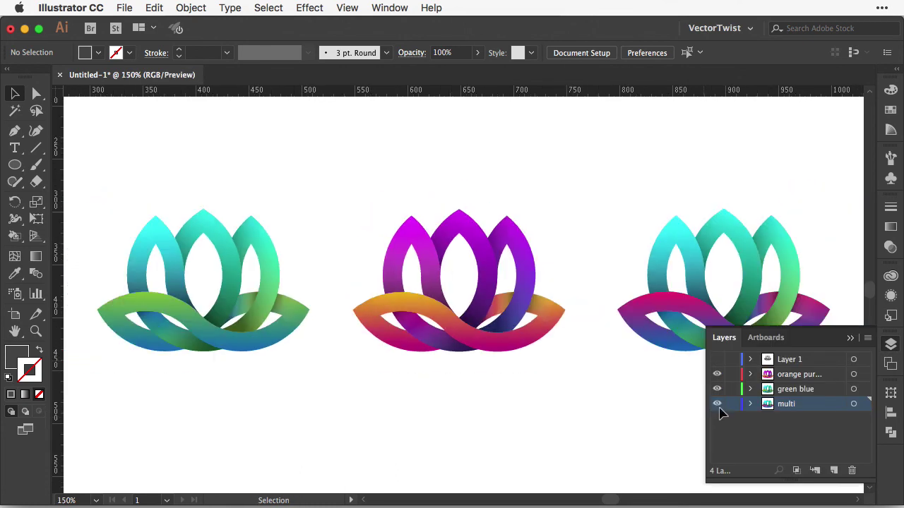
{"action": "left_click", "coordinate": [557, 398]}
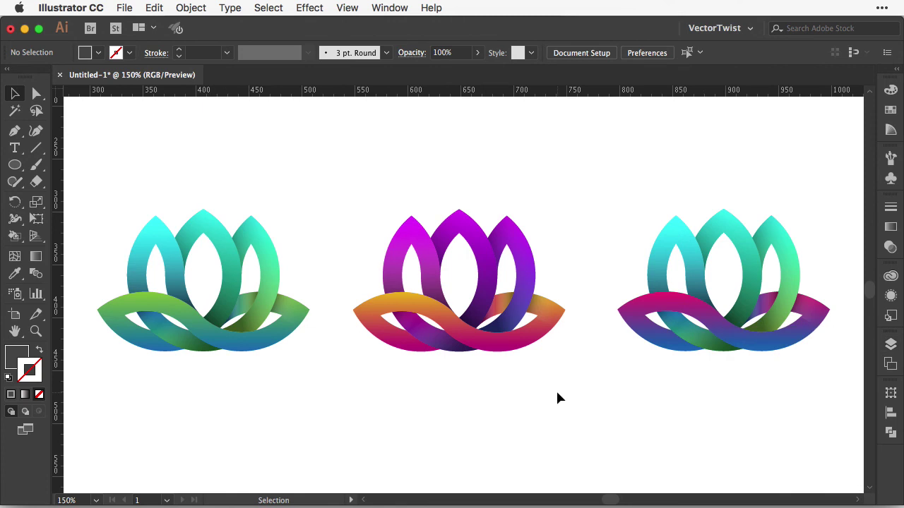